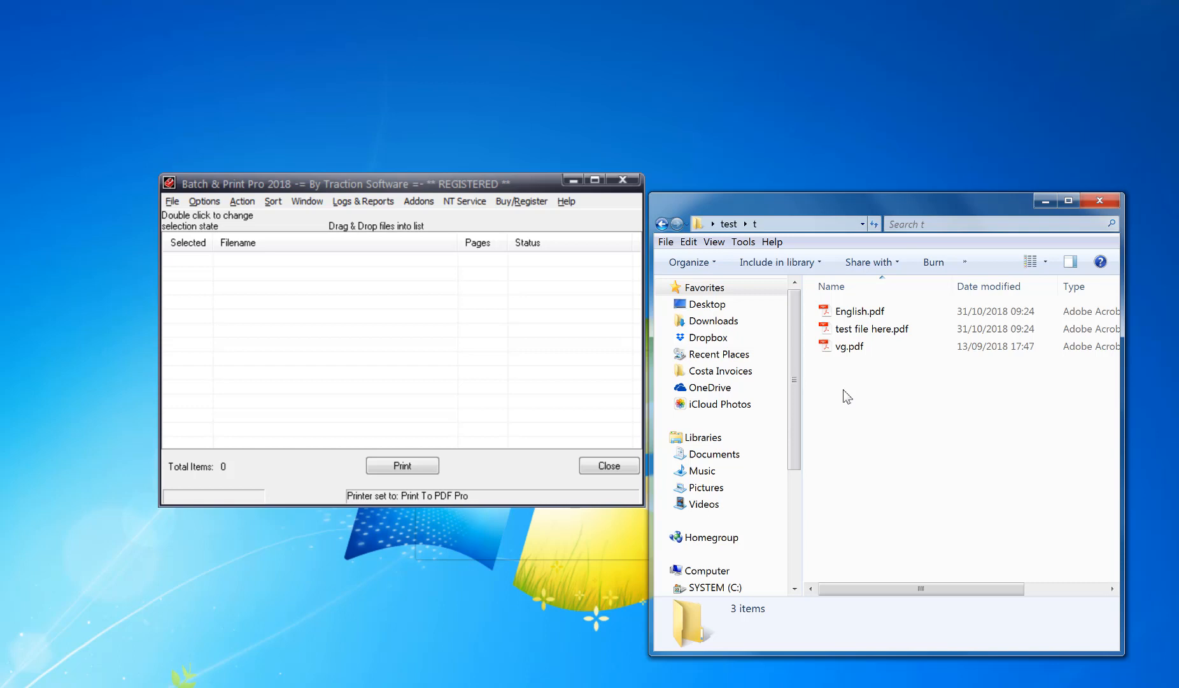
- Open the directory monitoring setup and set the monitor directory path to the desktop folder test\t
left_click(410, 354)
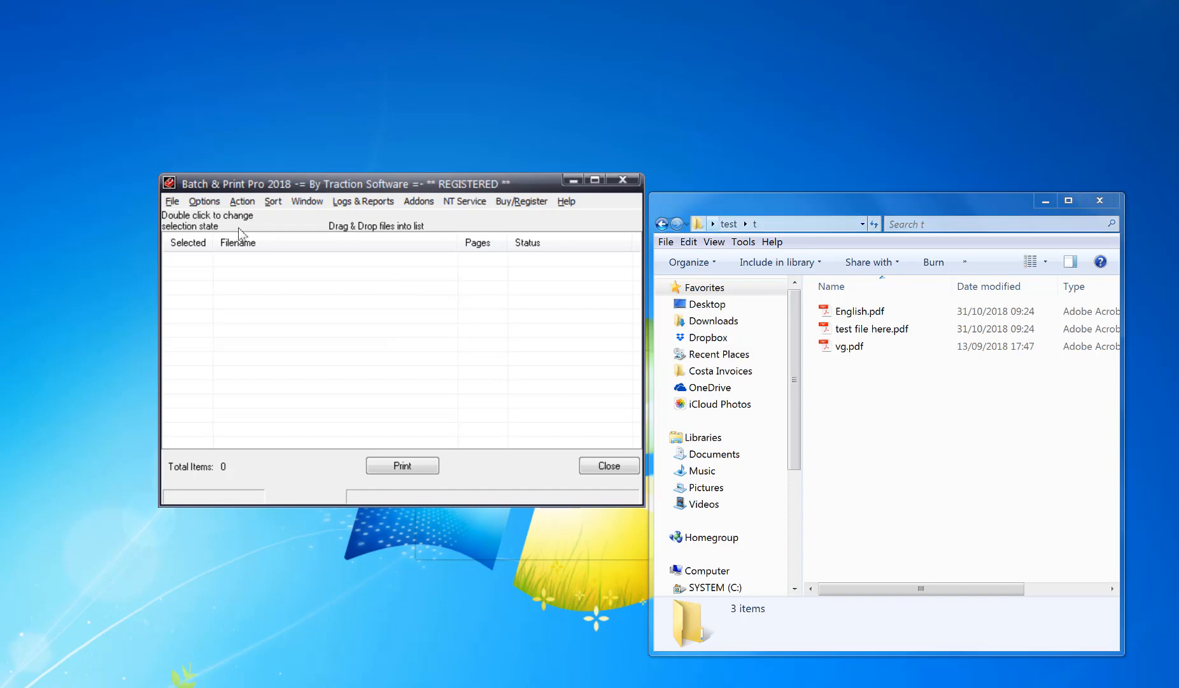
left_click(196, 201)
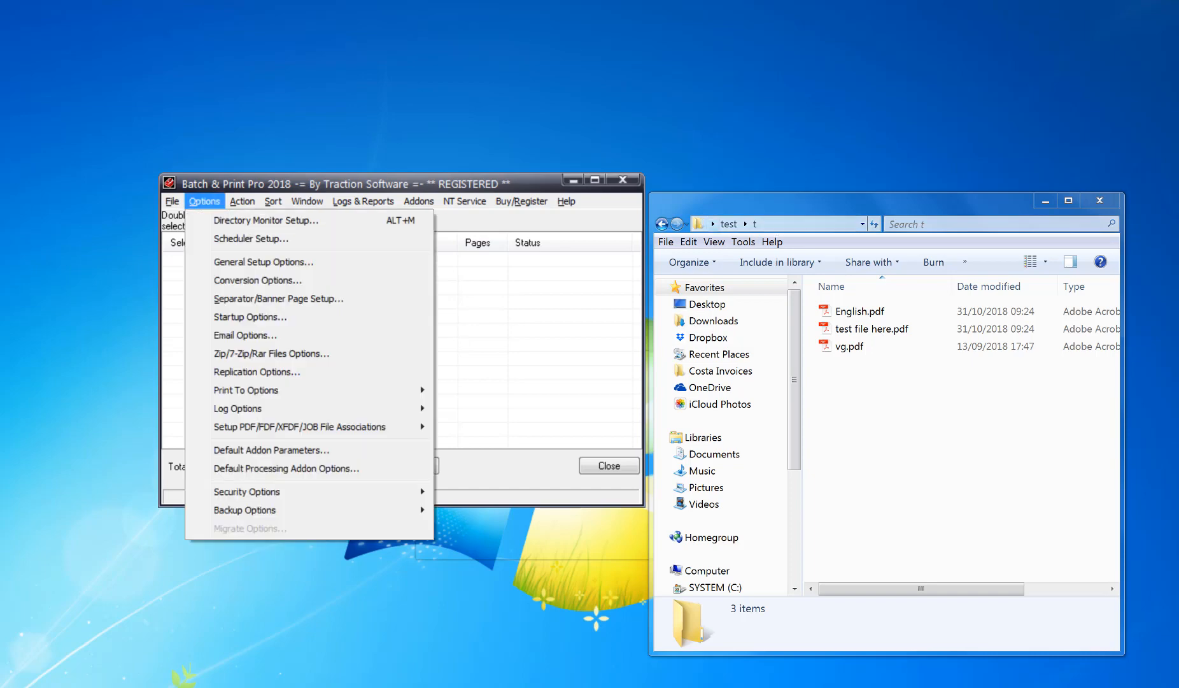
left_click(223, 222)
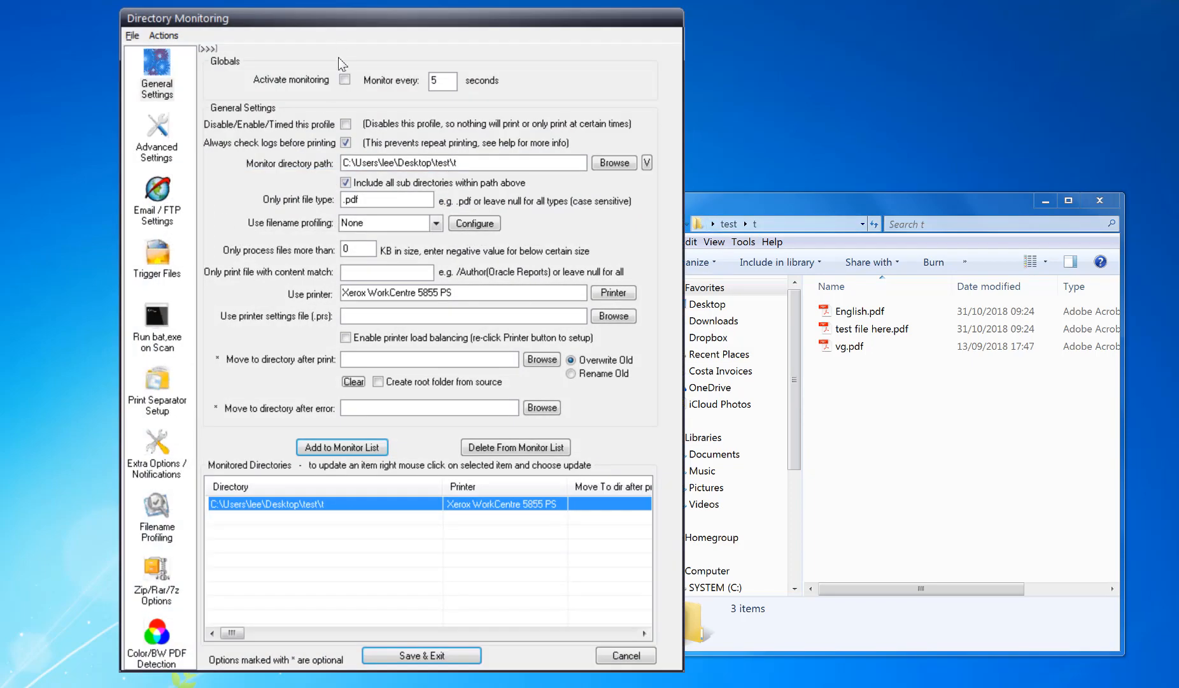
left_click(814, 227)
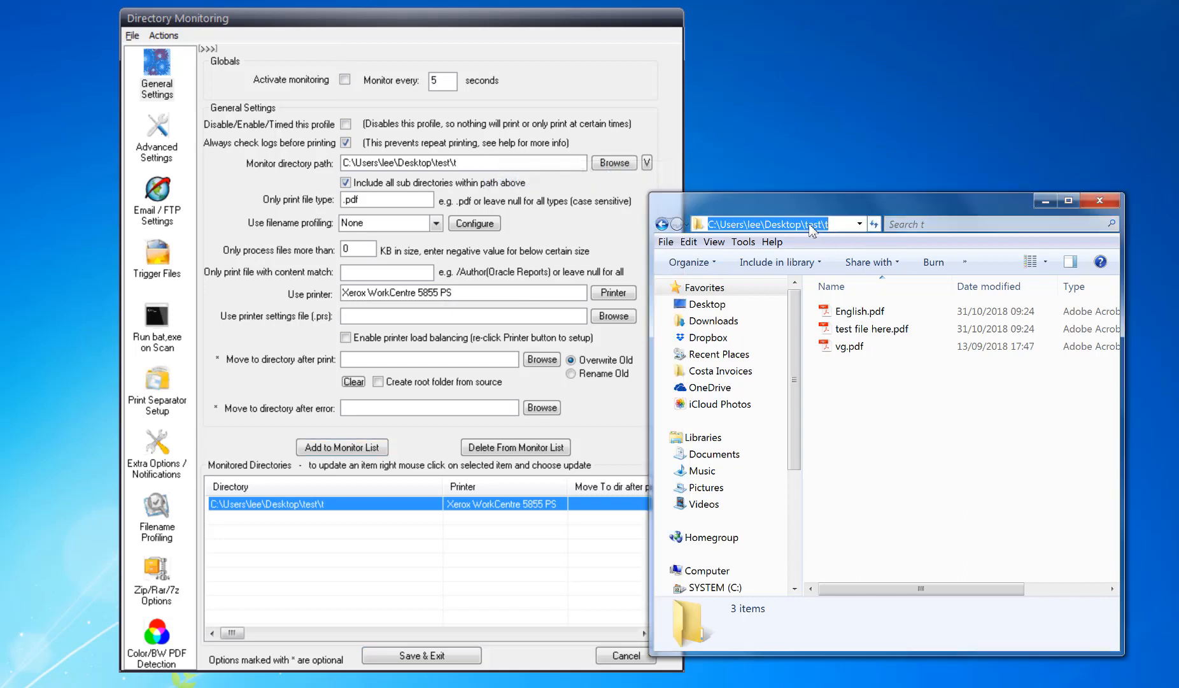
left_click(280, 166)
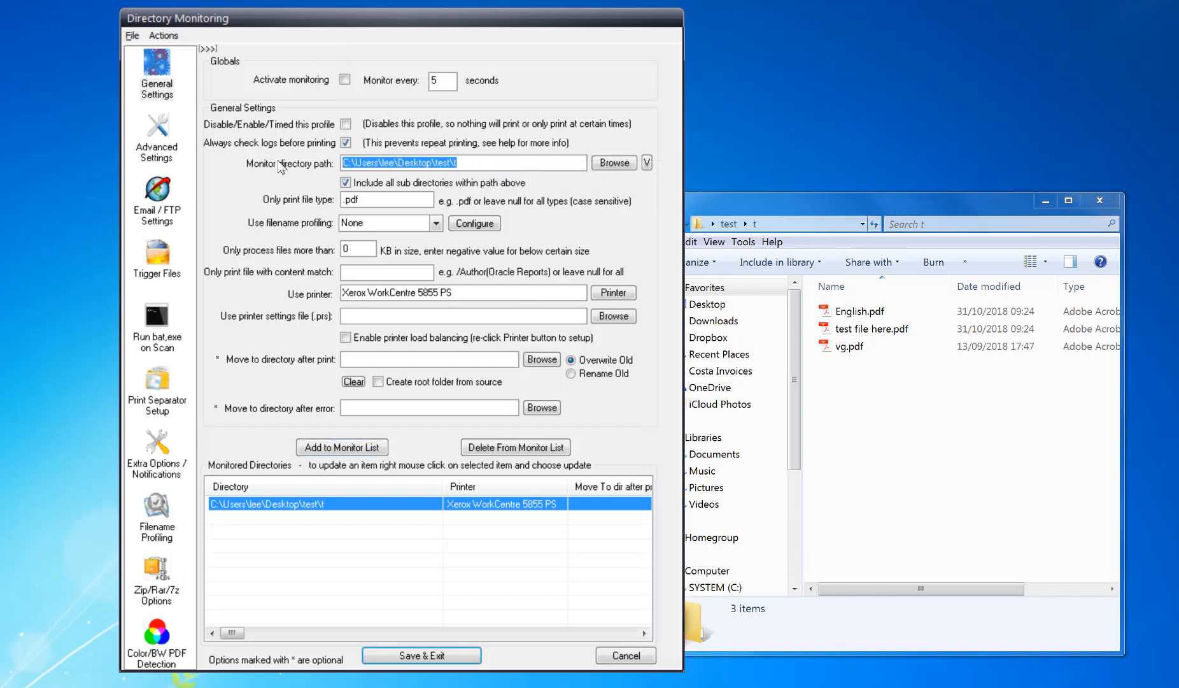
- Restrict the monitoring profile to files of type .pdf
left_click(380, 200)
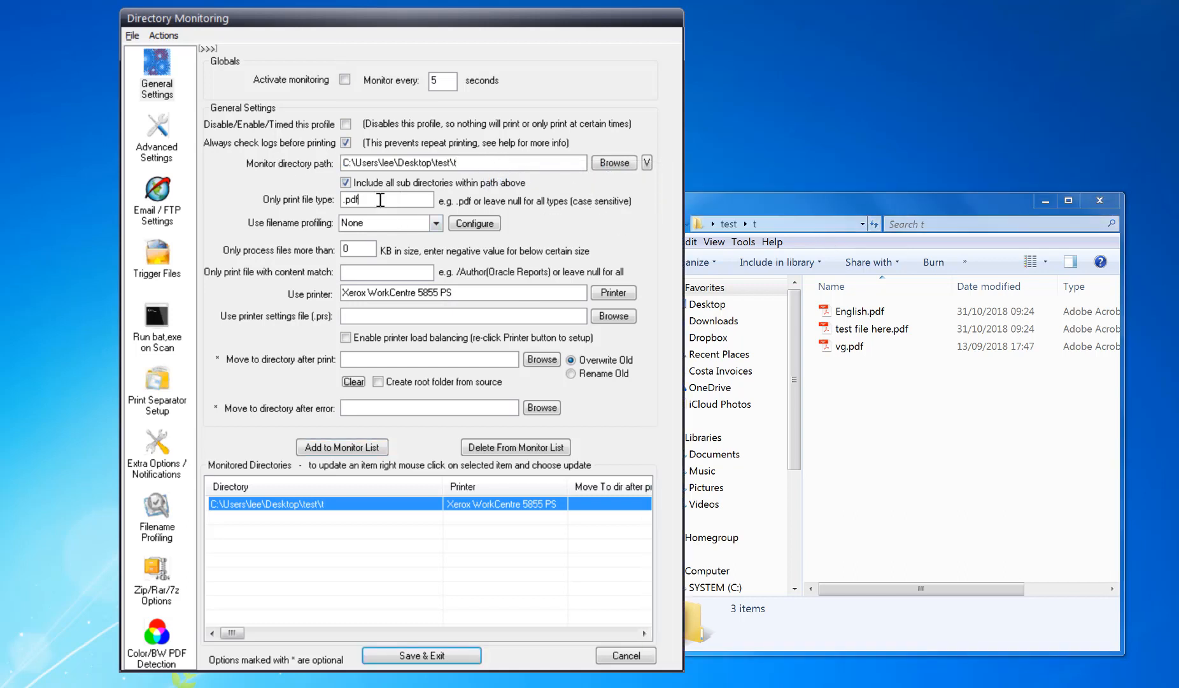
left_click_drag(380, 200, 344, 200)
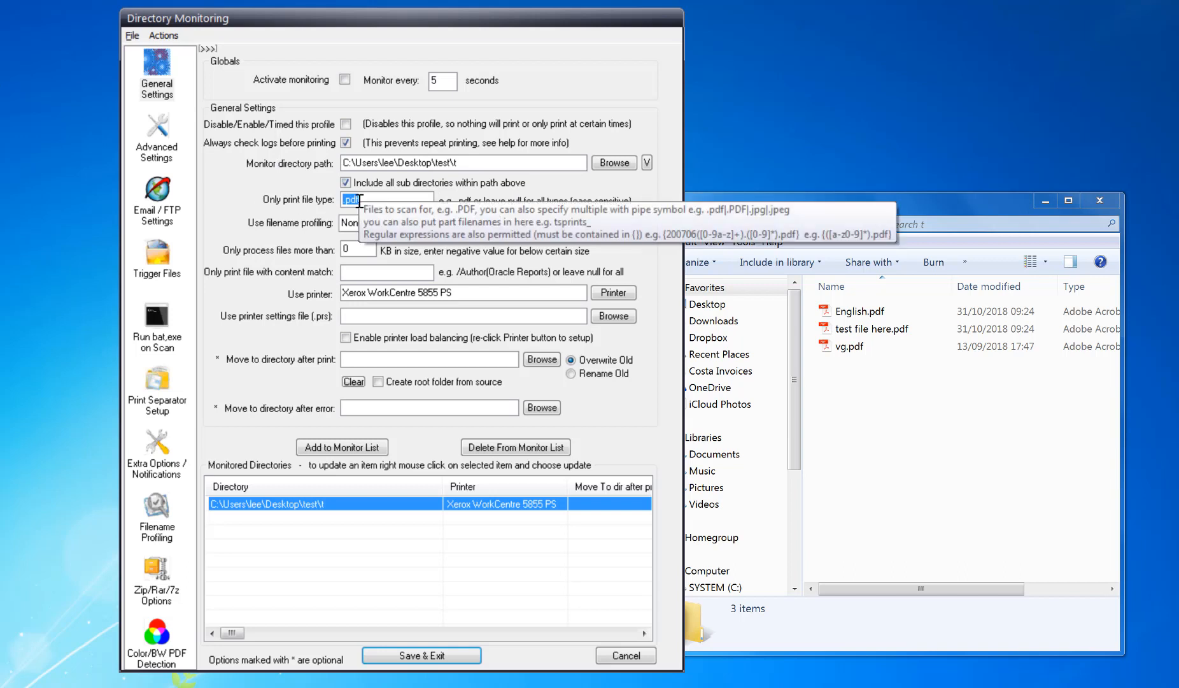
type(".p")
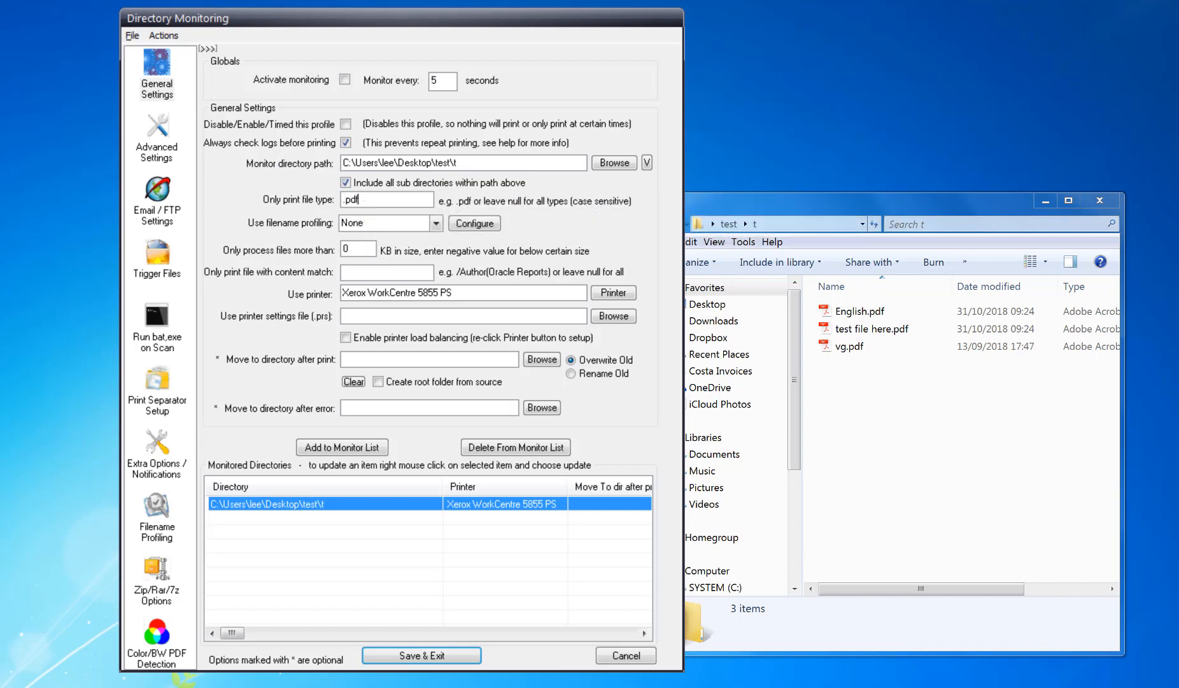
- Choose Xerox WorkCentre 5855 PS as the printer for the monitored directory
left_click(613, 293)
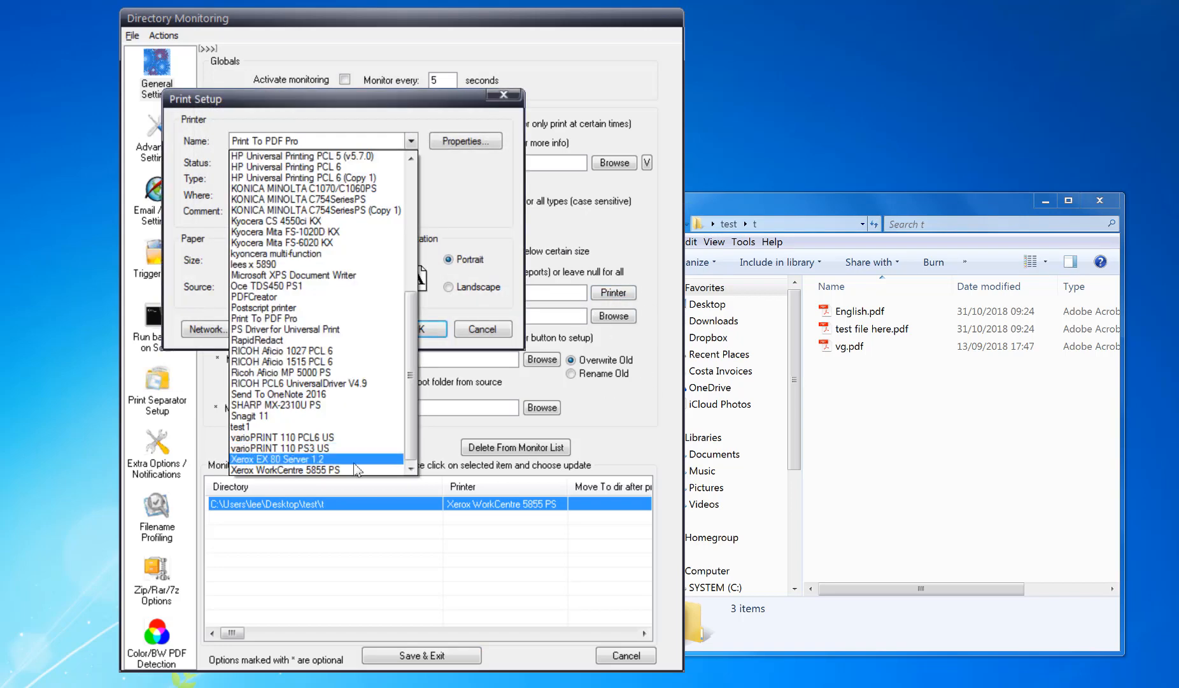
left_click(285, 470)
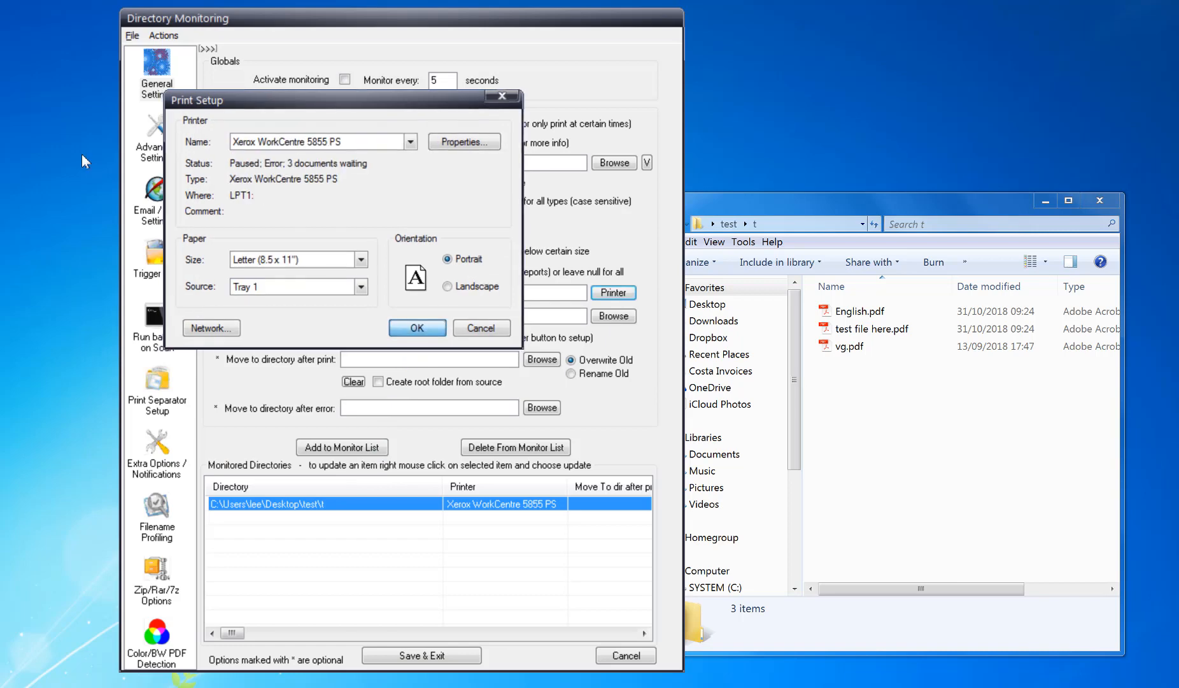
left_click(430, 329)
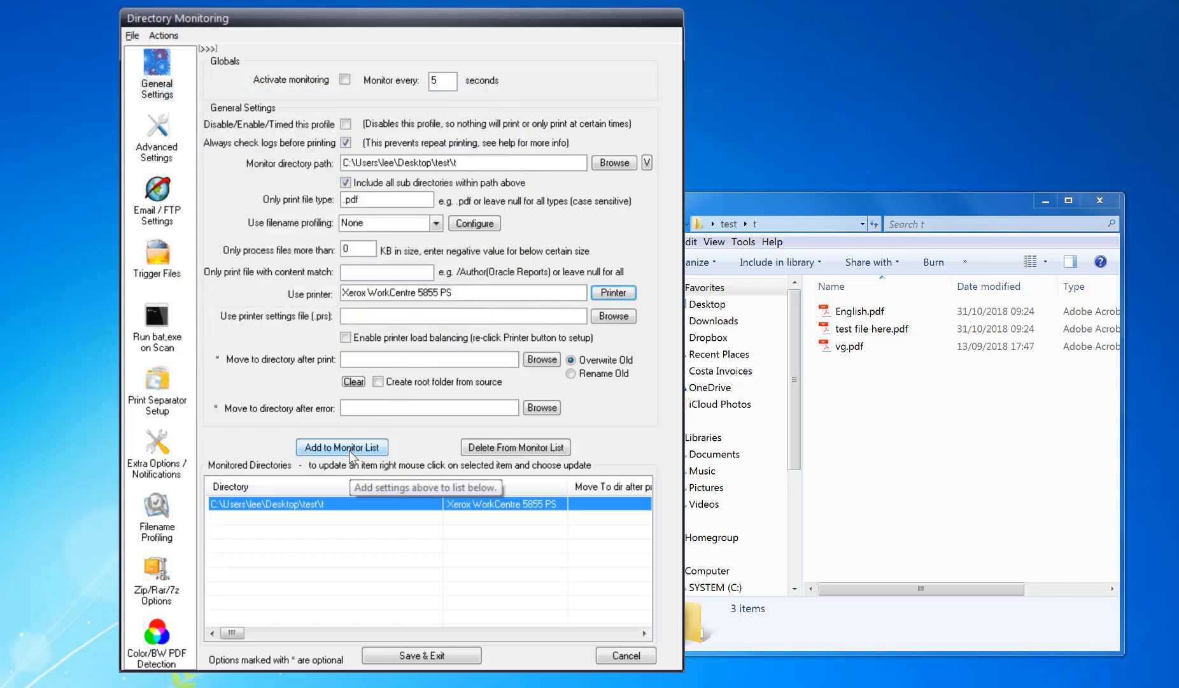
- Update the test\t entry in the monitored directories list with these settings, and save the monitoring setup
right_click(332, 508)
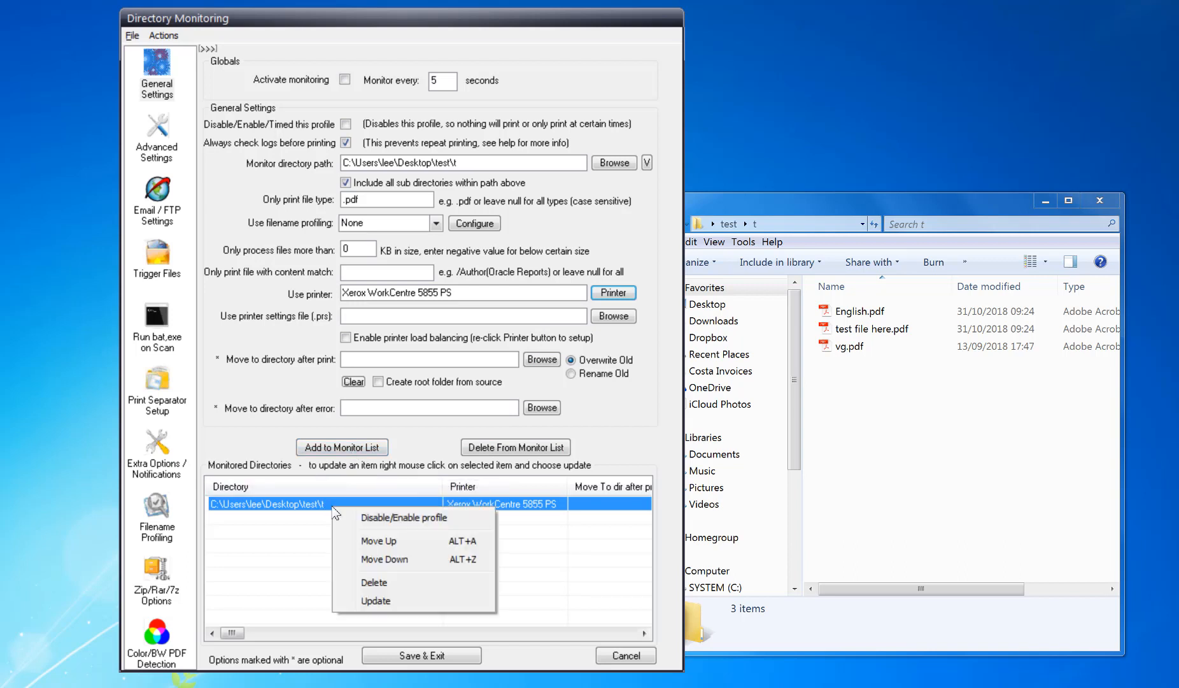
left_click(390, 602)
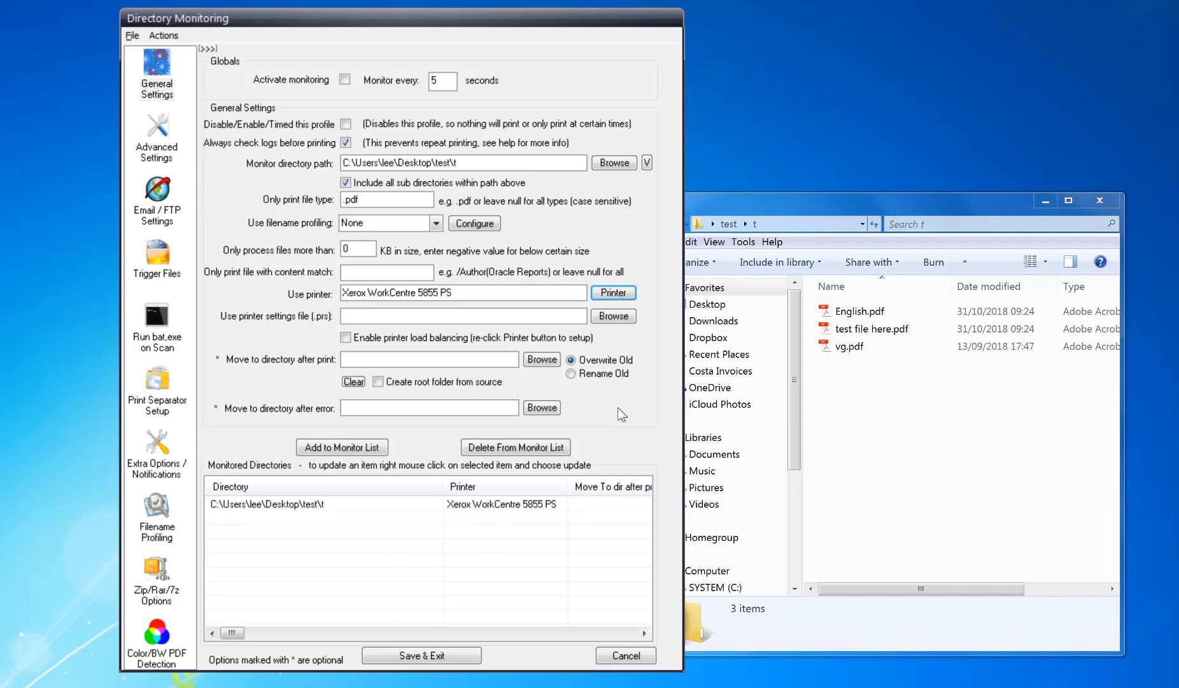
left_click(449, 660)
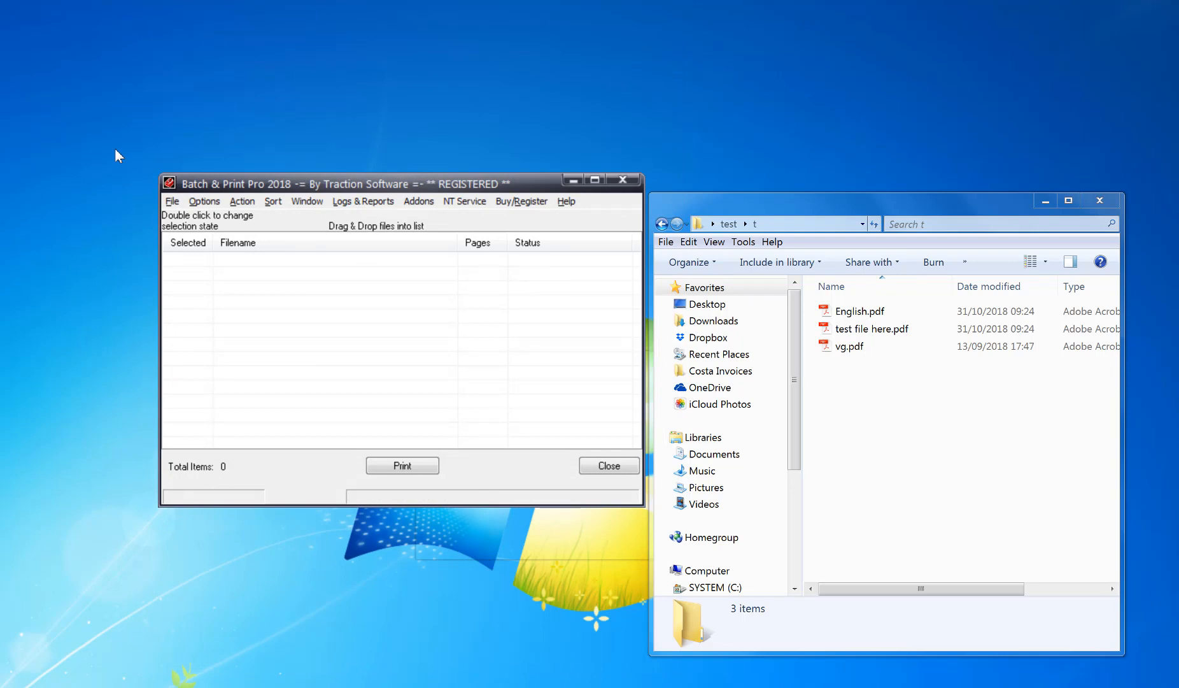
- Set the main window's printer to Xerox WorkCentre 5855 PS in the printer setup
left_click(879, 409)
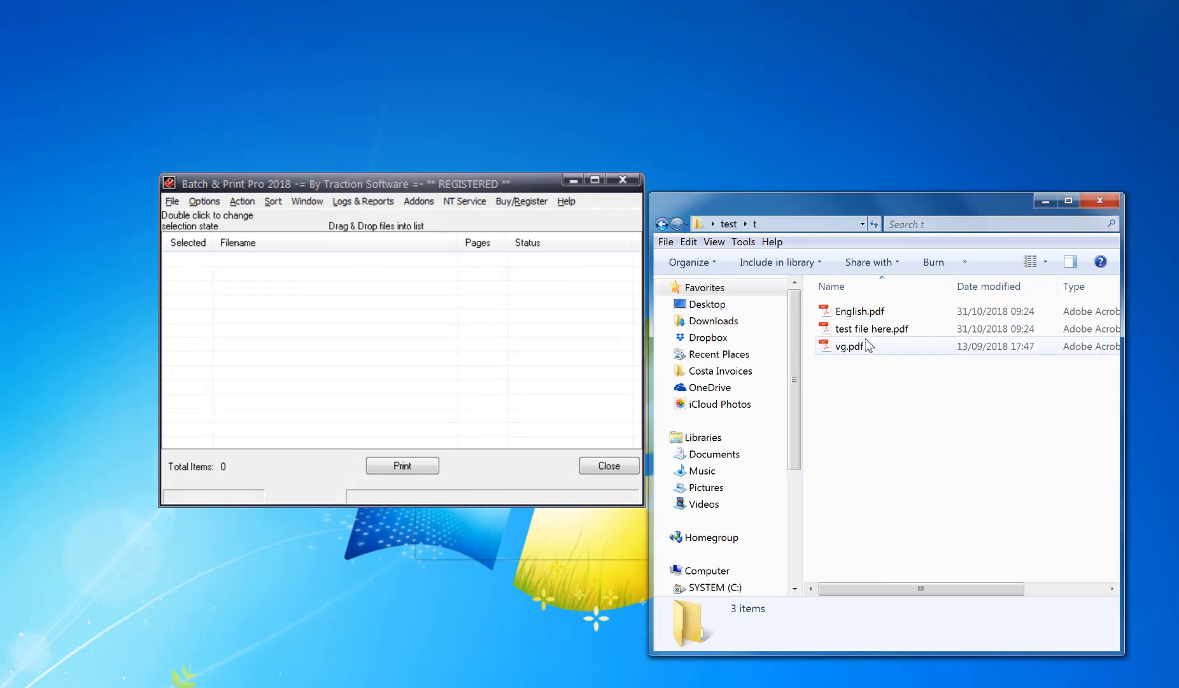
left_click(173, 202)
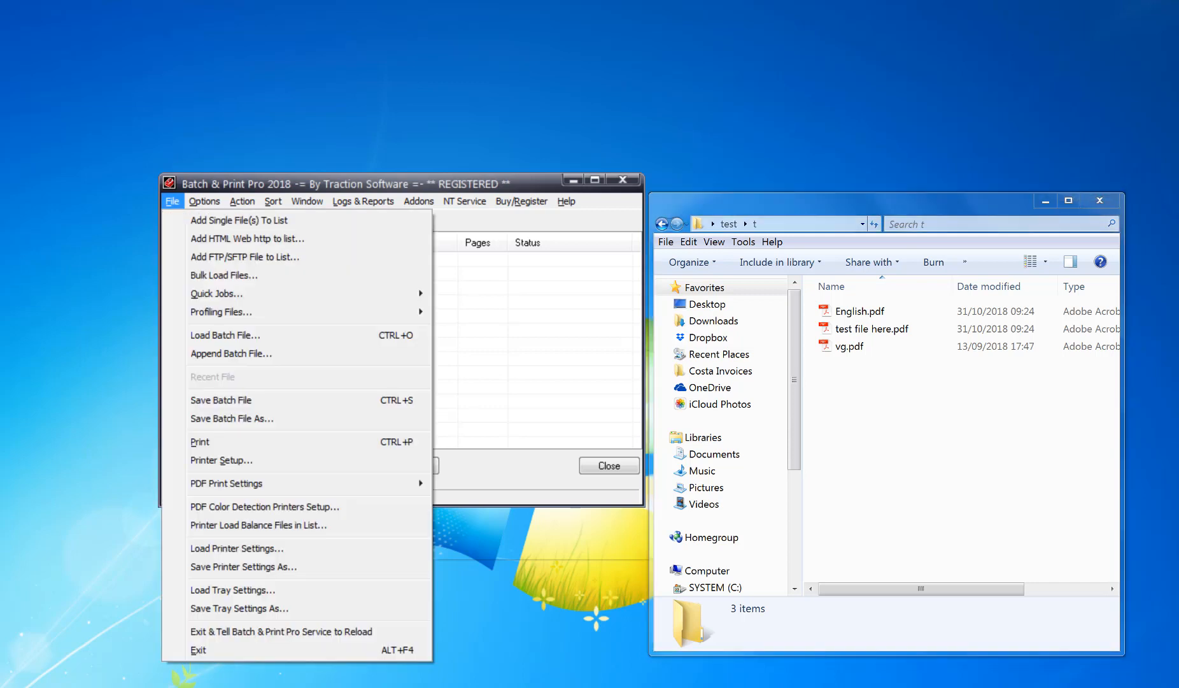
left_click(254, 459)
left_click(452, 308)
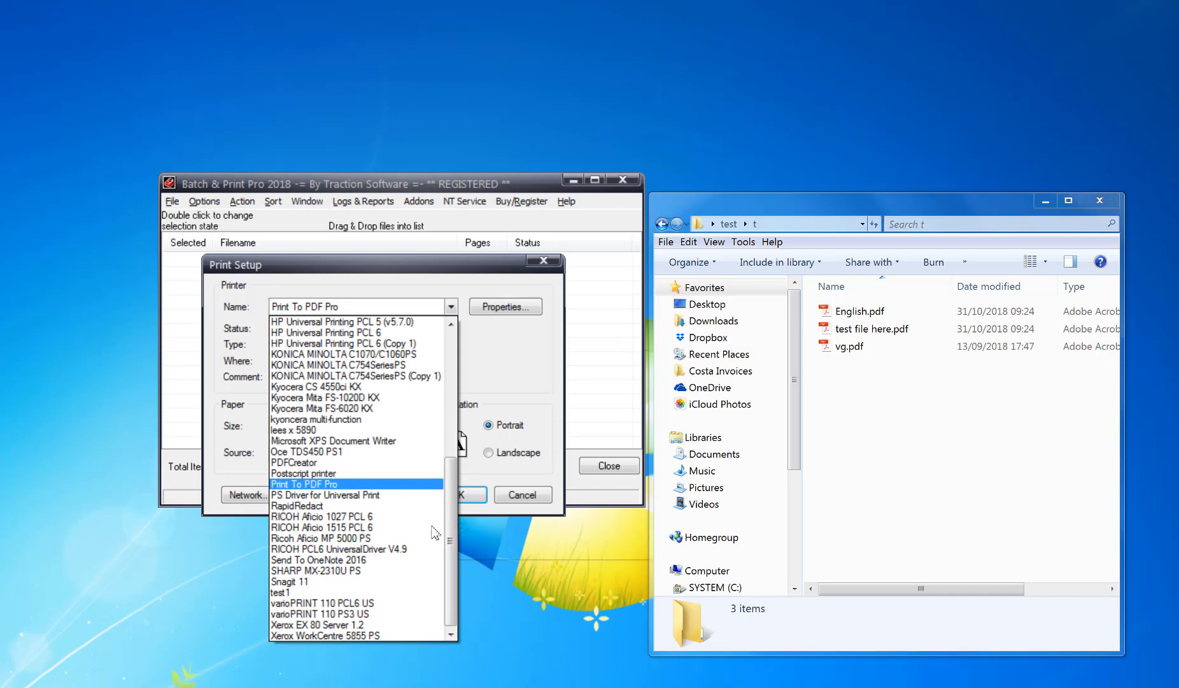
left_click(377, 634)
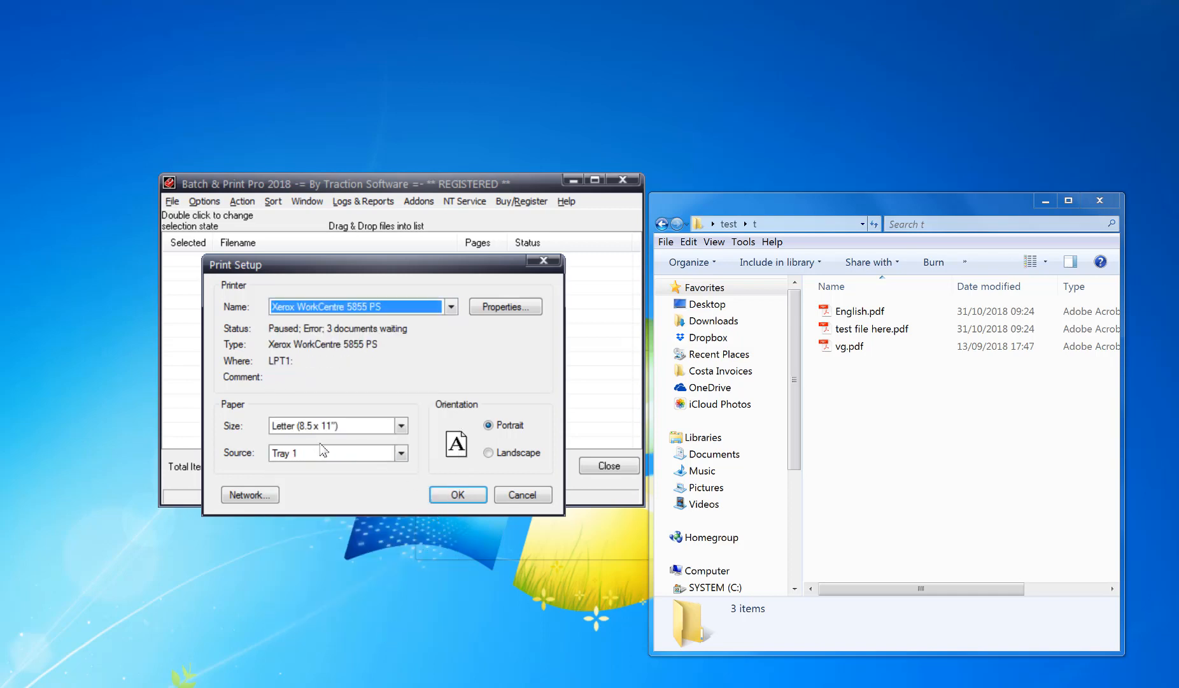
left_click(456, 495)
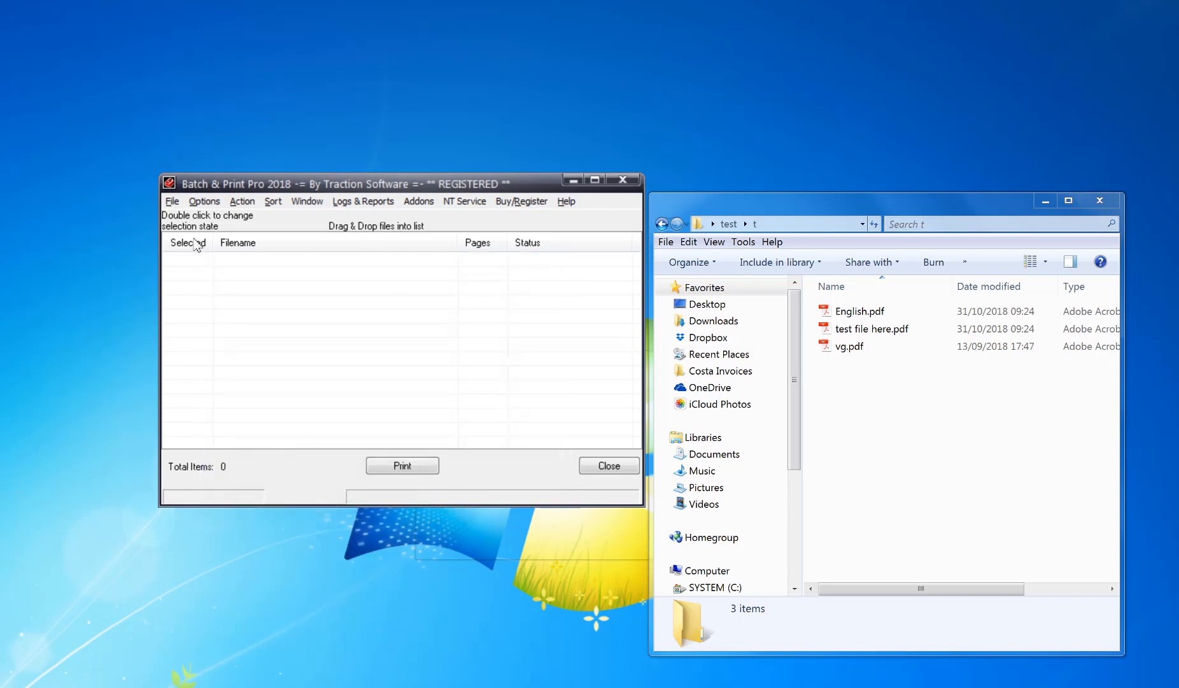
- Save the current printer settings as 1.prs in the desktop folder test\t
left_click(171, 202)
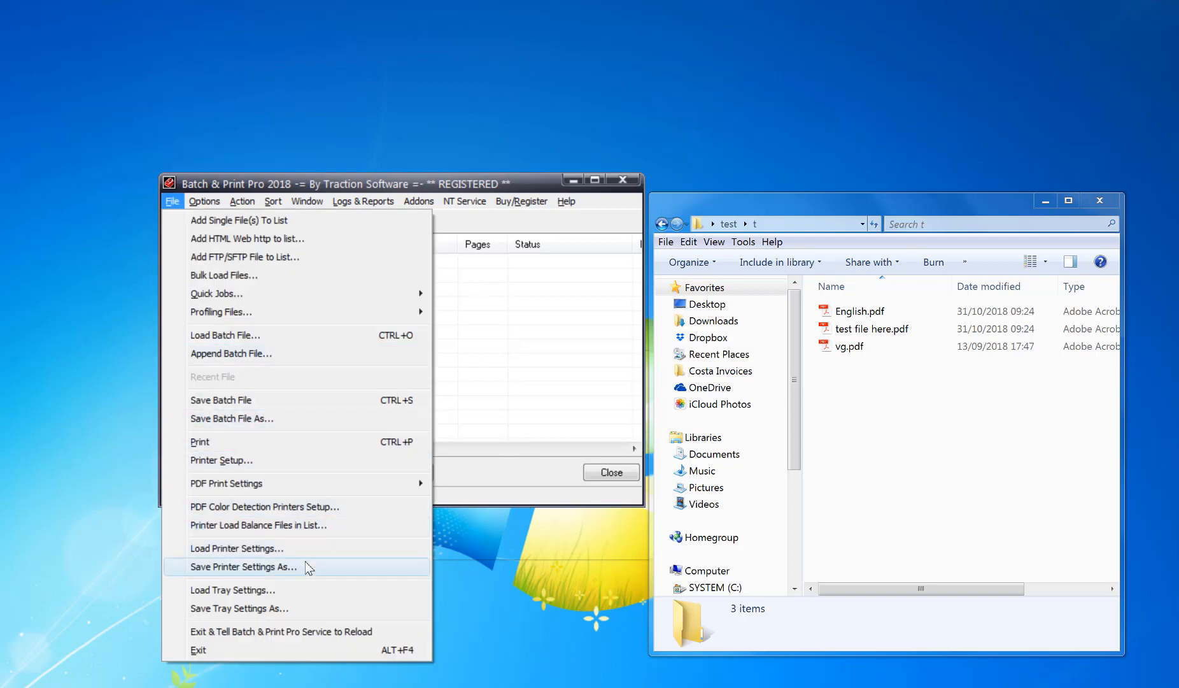
left_click(24, 271)
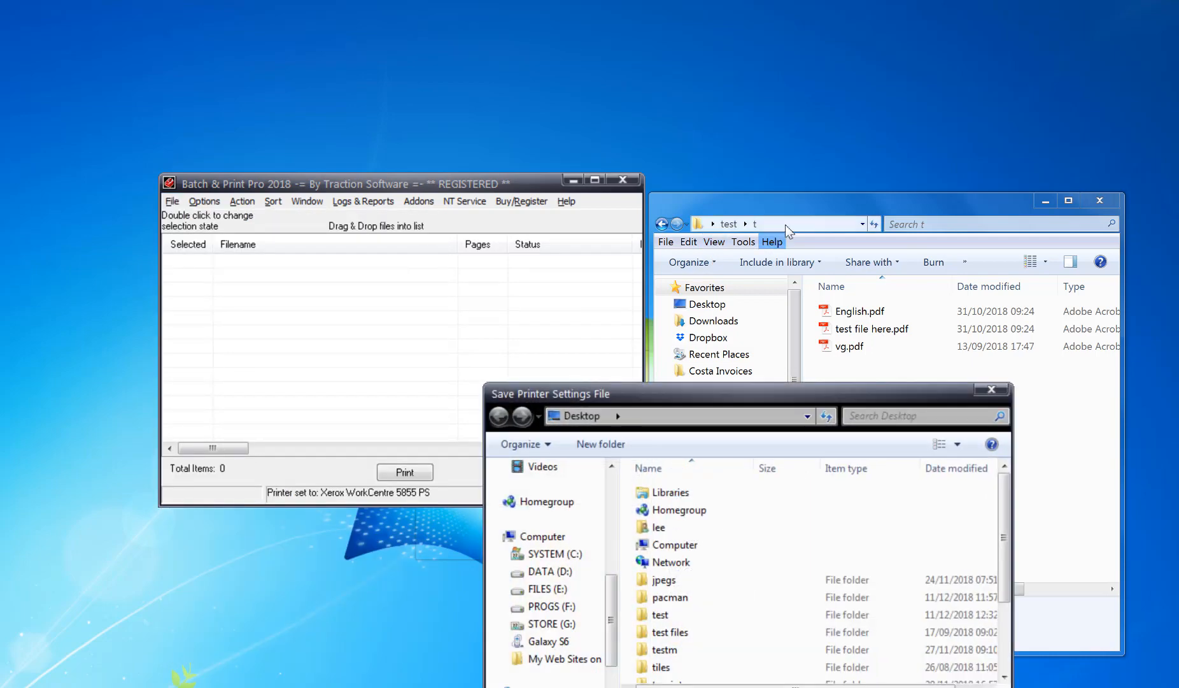
left_click(785, 224)
left_click(179, 347)
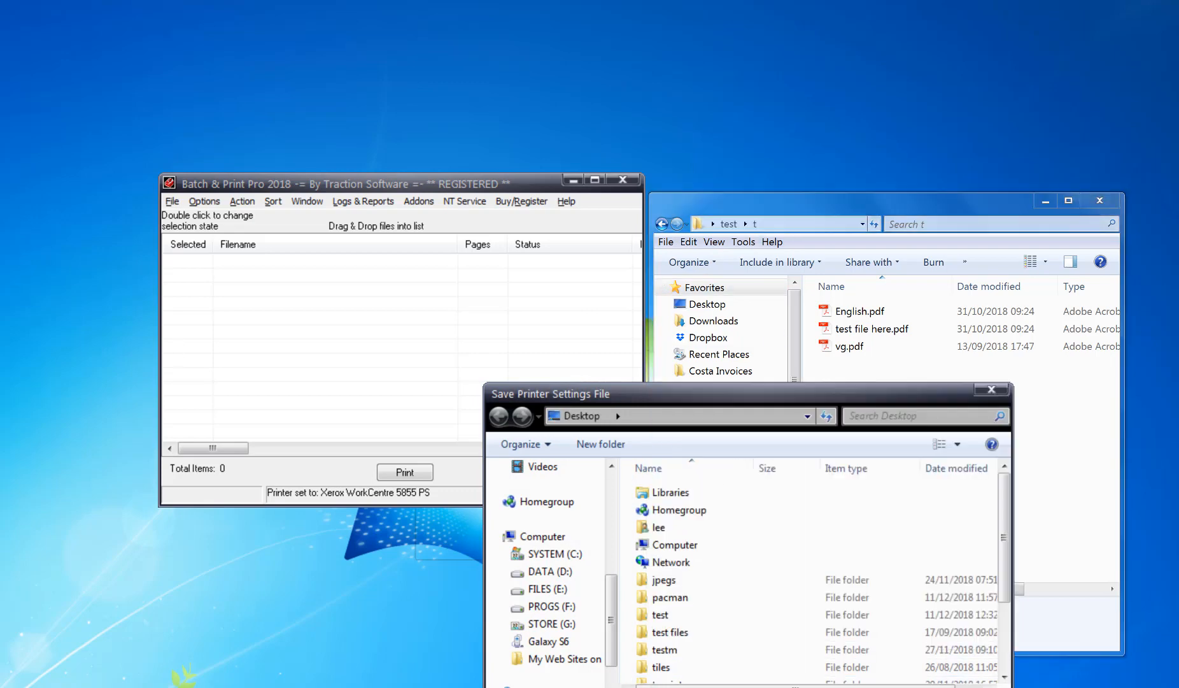
left_click(860, 649)
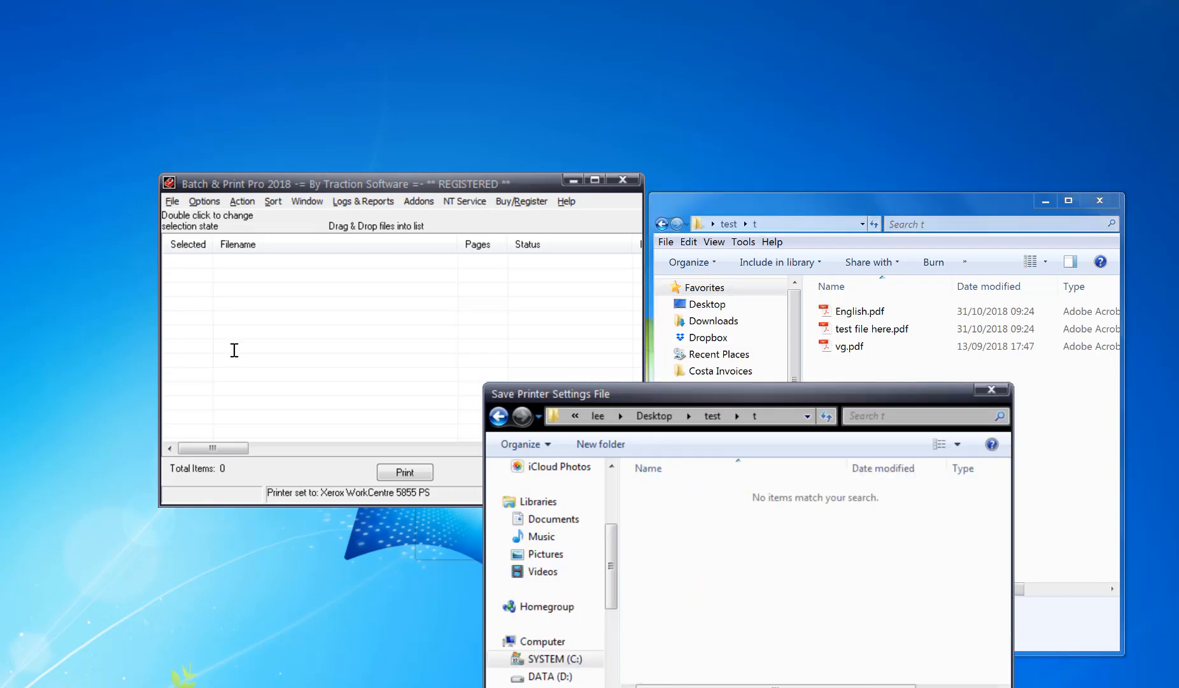
key("Return")
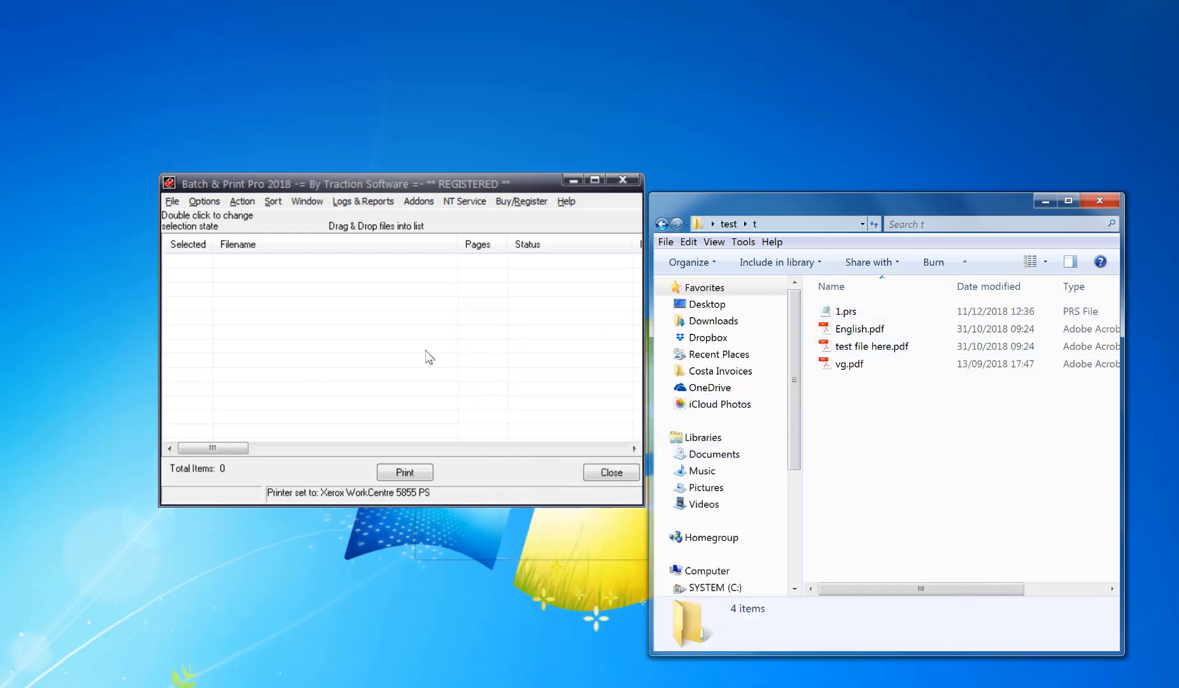
- Set the paper source of the Xerox WorkCentre 5855 PS to Tray 2 in the printer setup
left_click(84, 167)
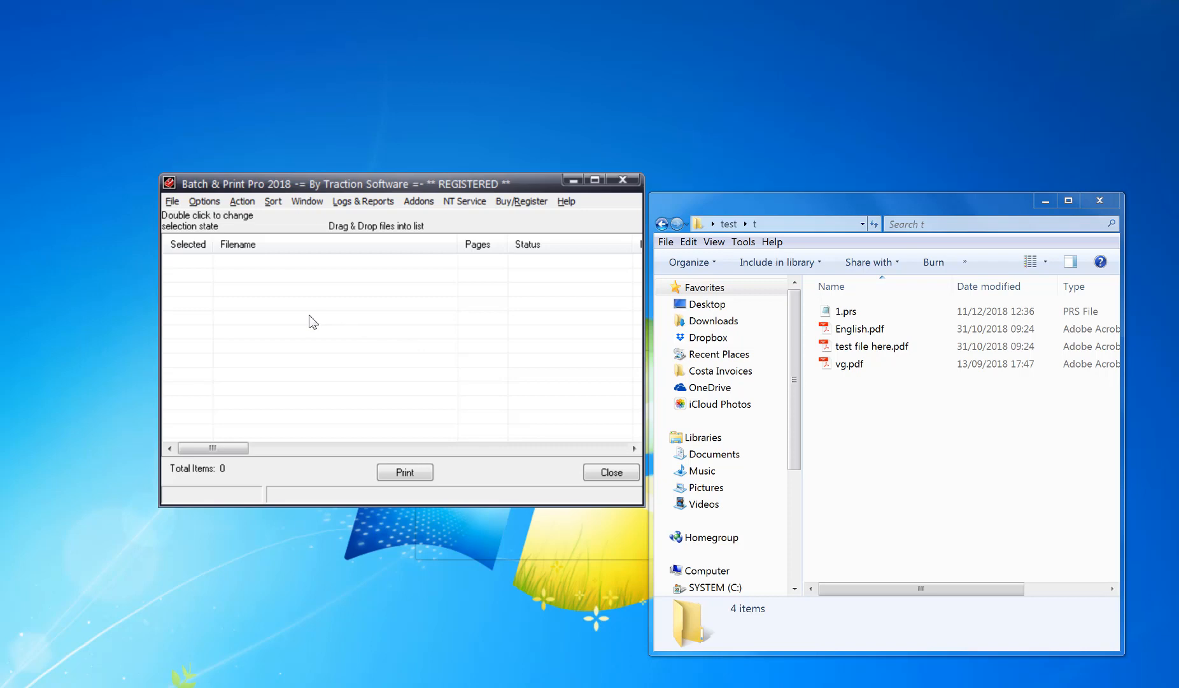
left_click(172, 201)
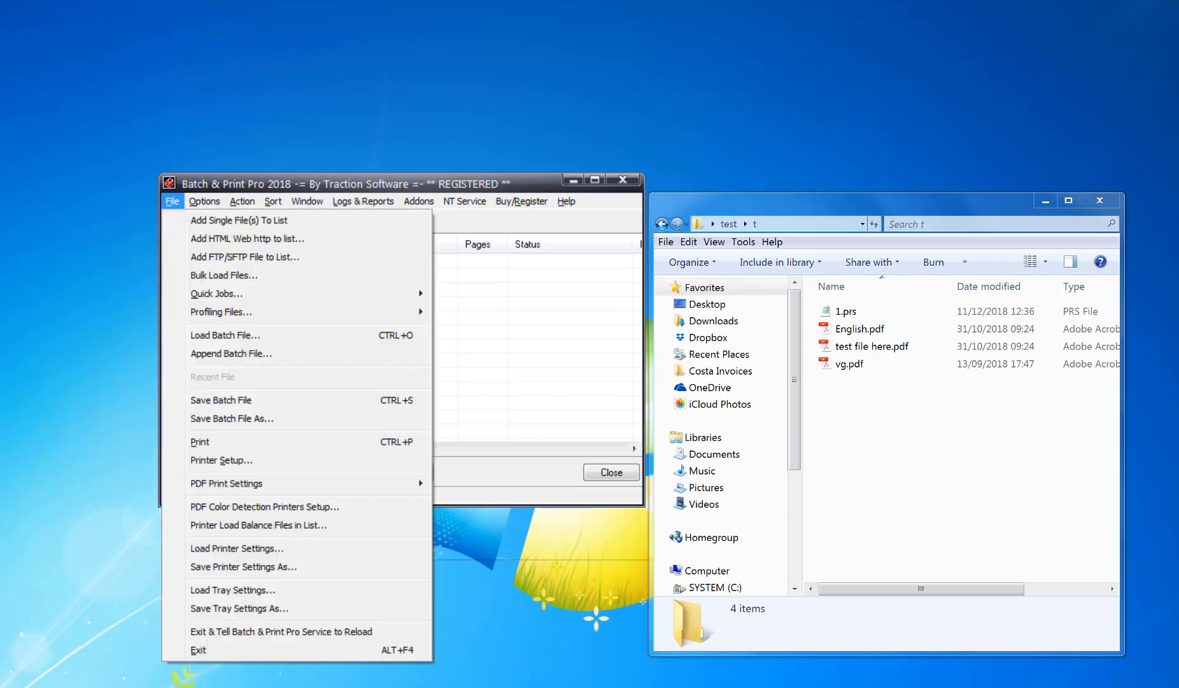
left_click(221, 459)
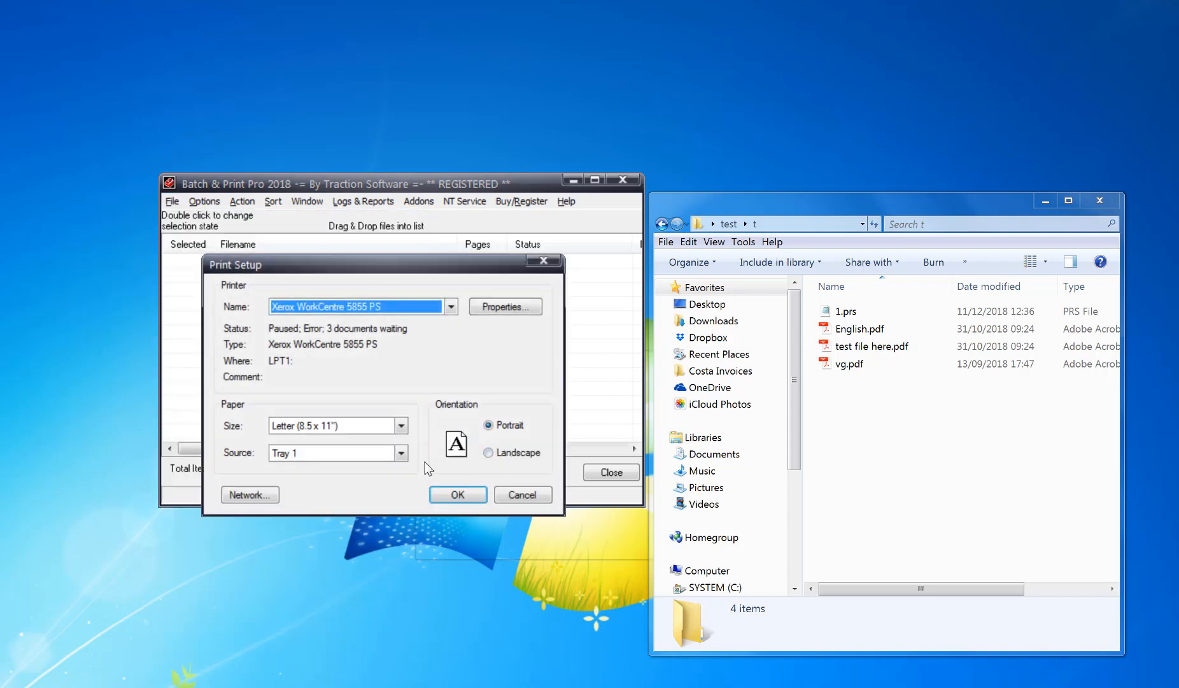
left_click(401, 452)
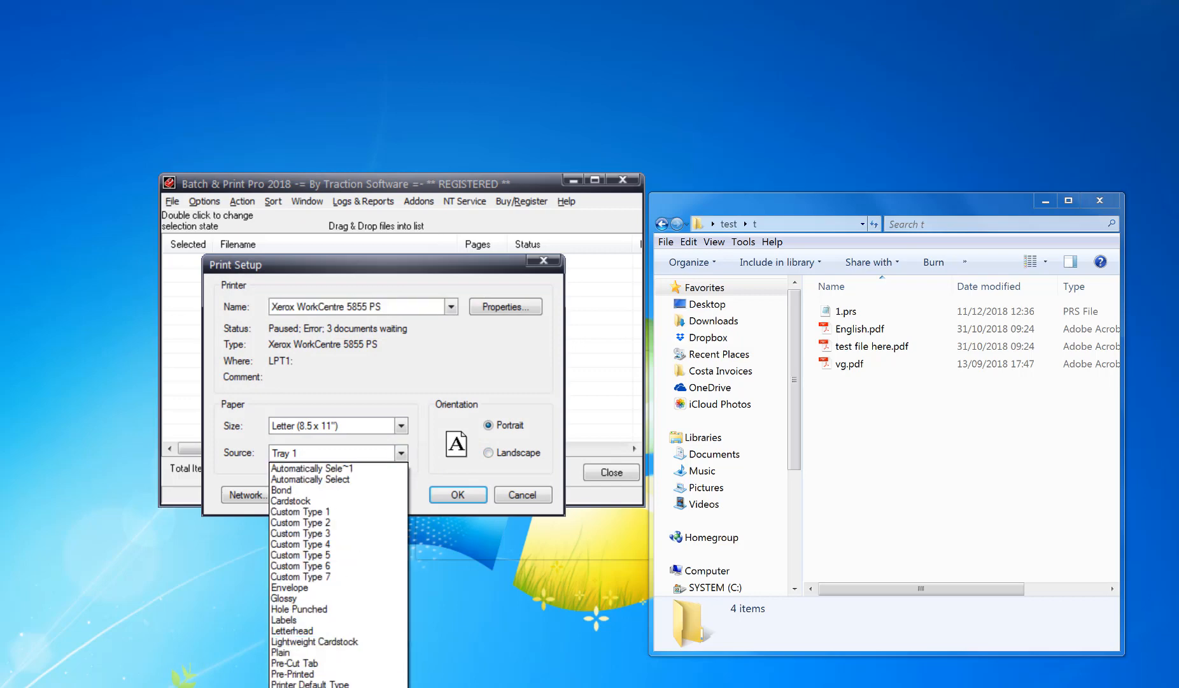
left_click(305, 687)
left_click(459, 495)
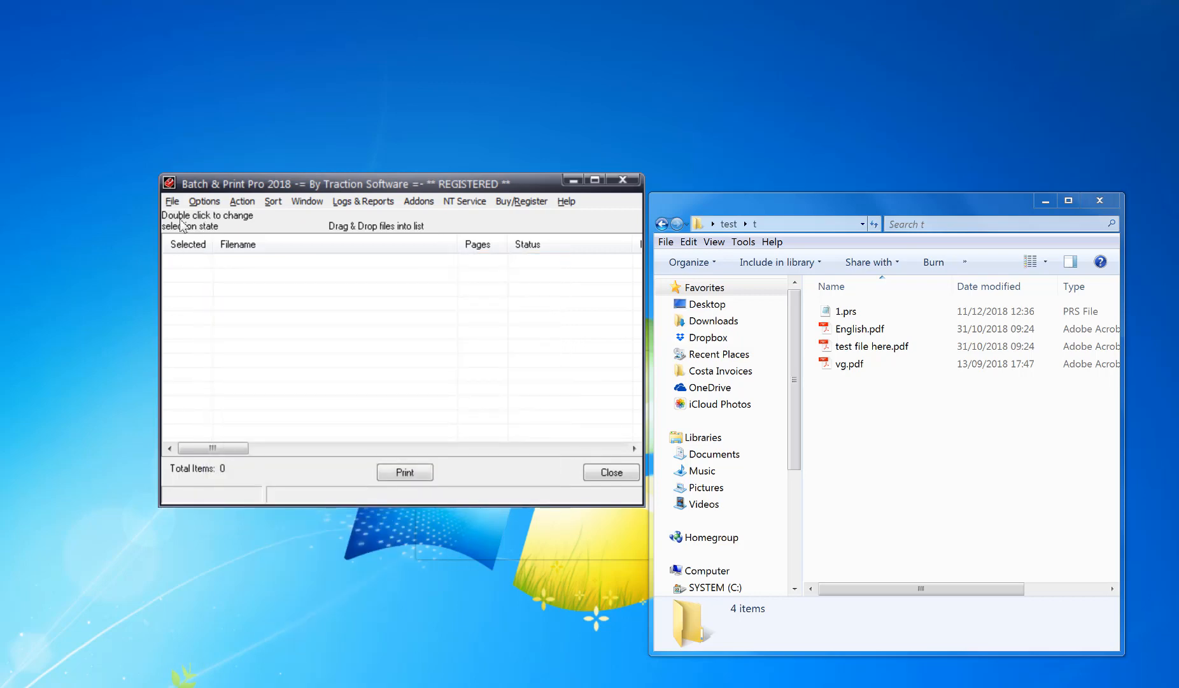
- Save the Tray 2 printer settings as 2.prs in the test\t folder
left_click(172, 201)
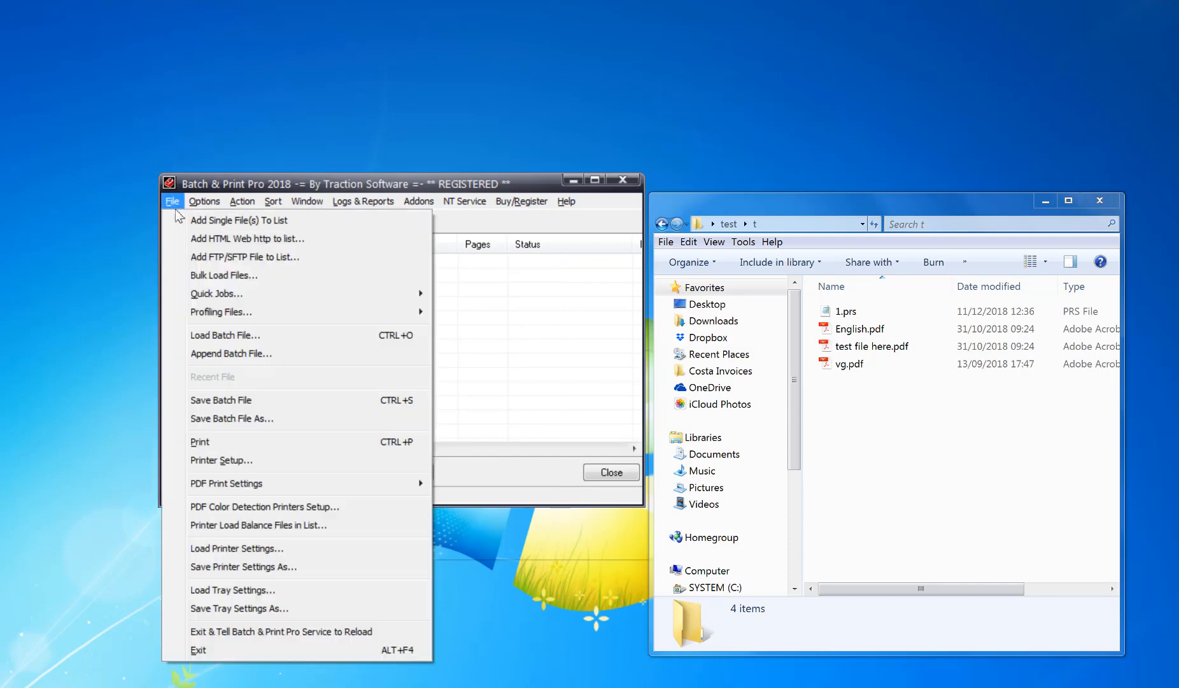
left_click(308, 567)
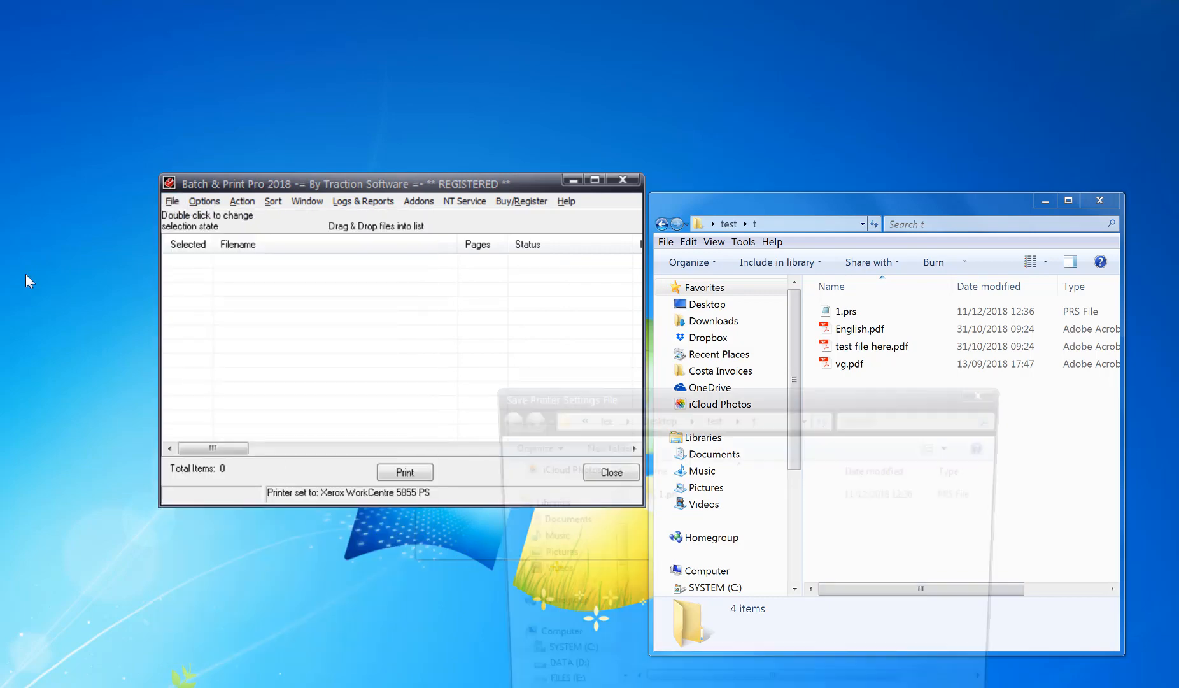
left_click(661, 495)
left_click(627, 687)
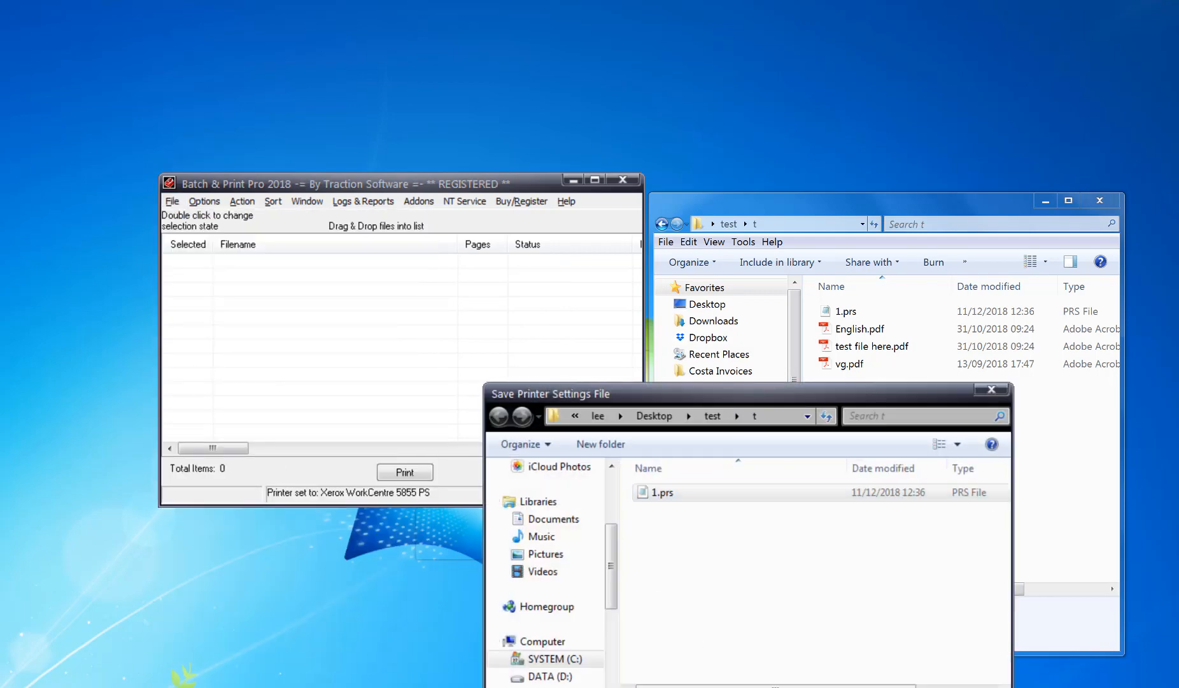
type("2")
key("Return")
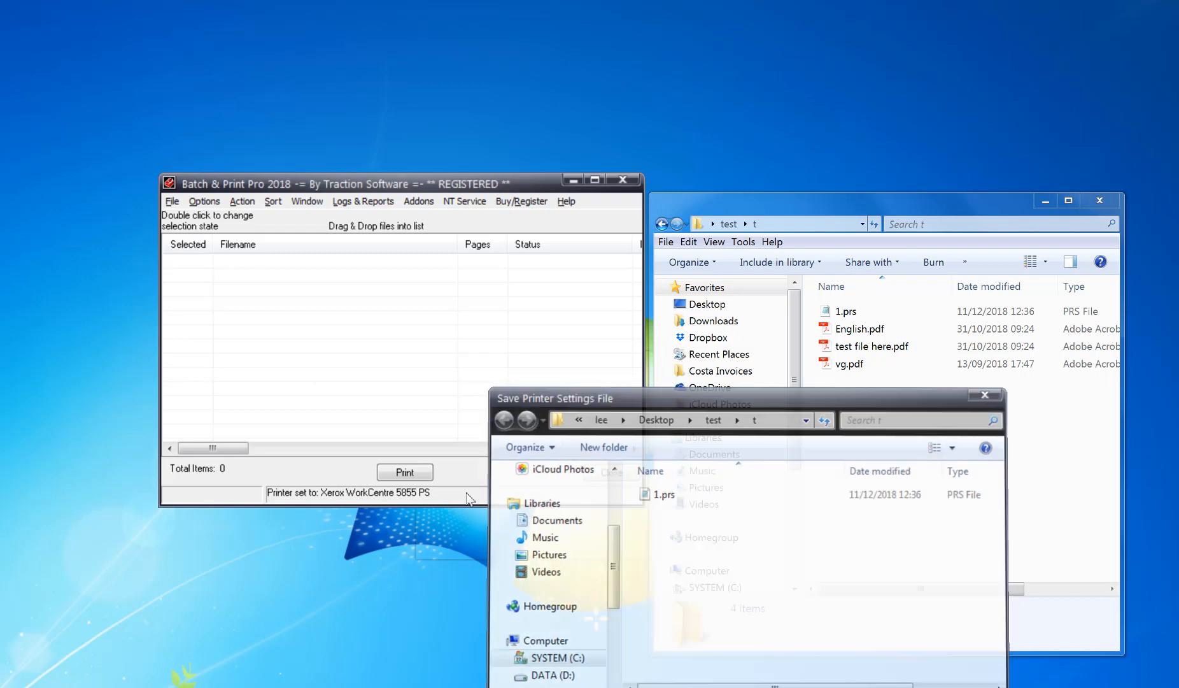
- Set the paper source of the Xerox WorkCentre 5855 PS to Tray 5 (Bypass) in the printer setup
left_click(182, 203)
left_click(242, 456)
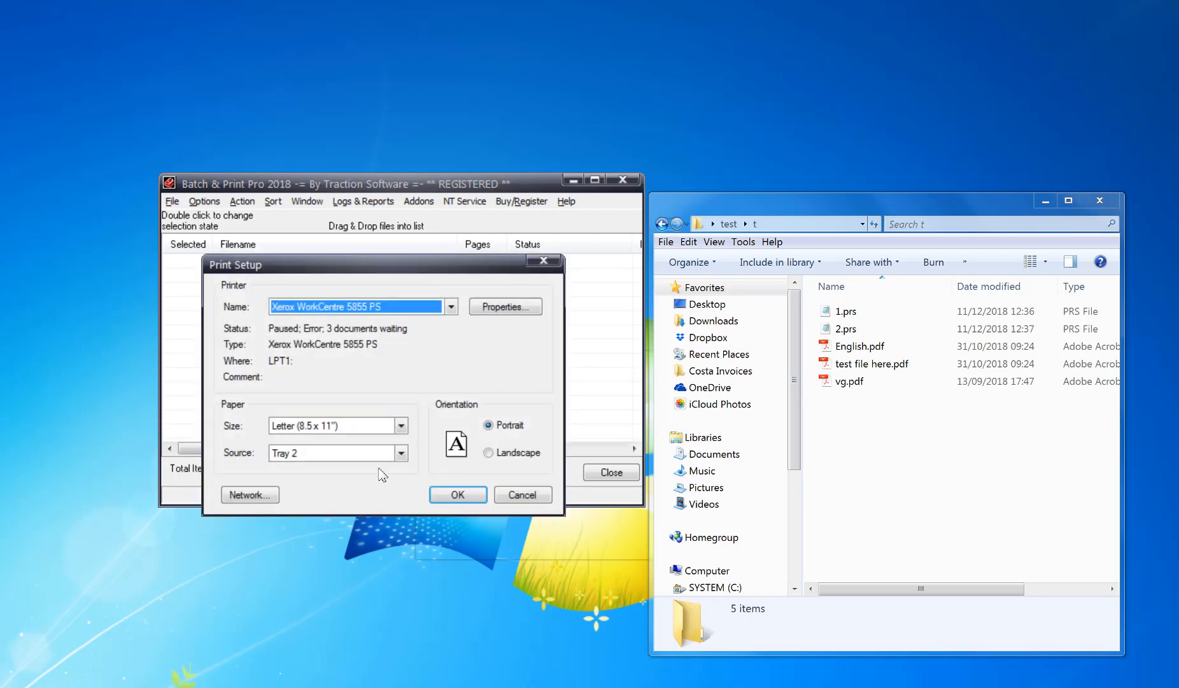
left_click(401, 453)
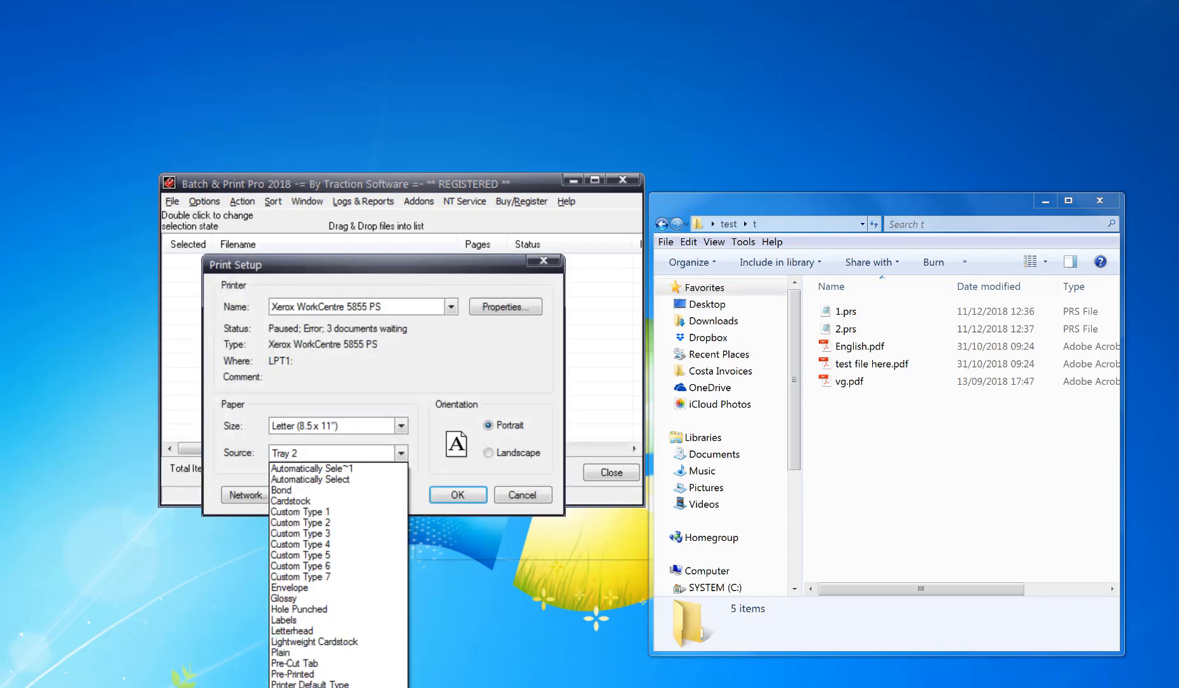
left_click(331, 686)
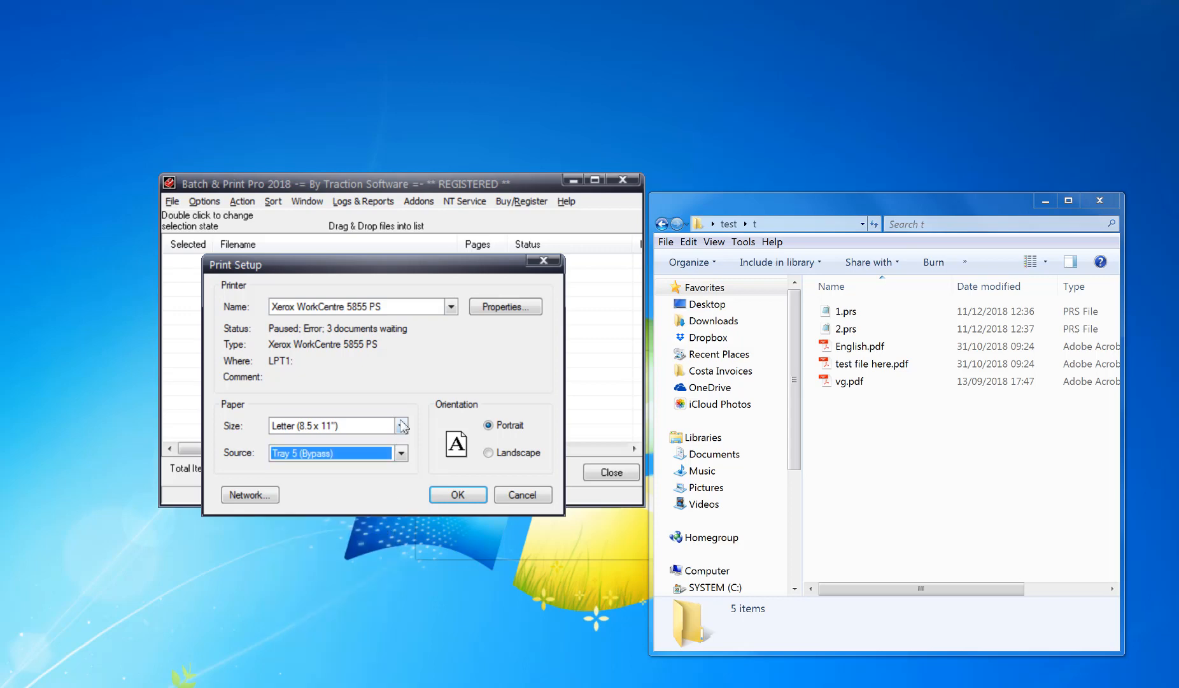
left_click(468, 494)
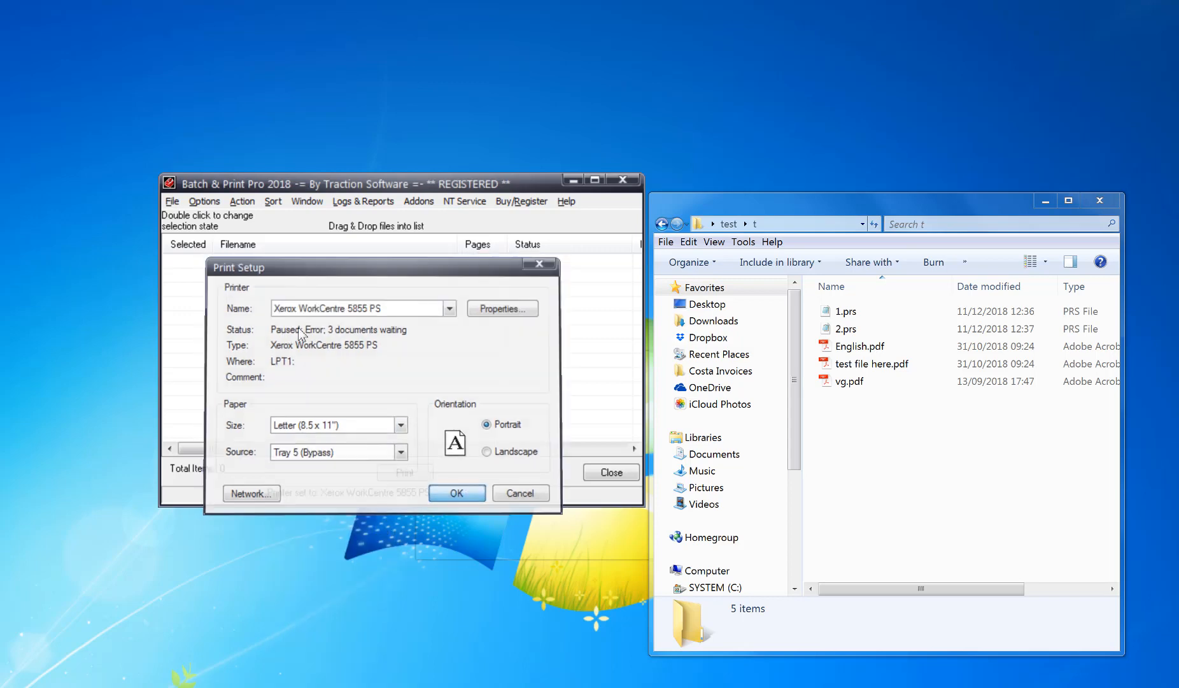
- Save the Tray 5 (Bypass) printer settings as 5.prs in the test\t folder
left_click(172, 201)
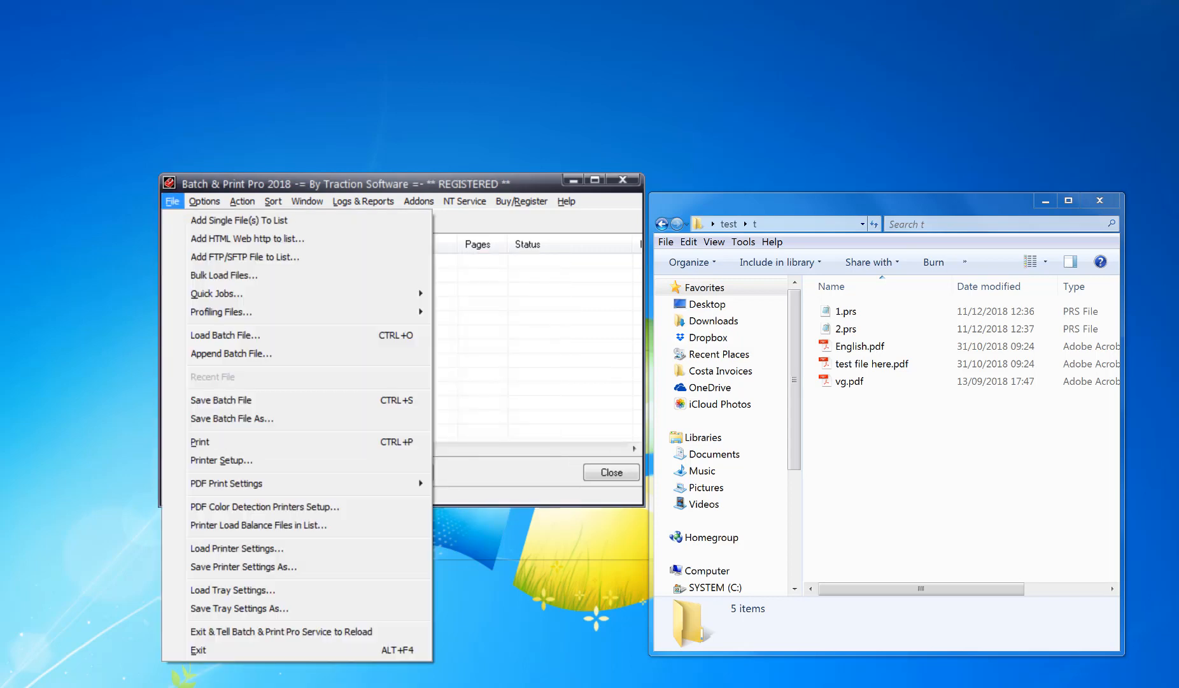
left_click(305, 566)
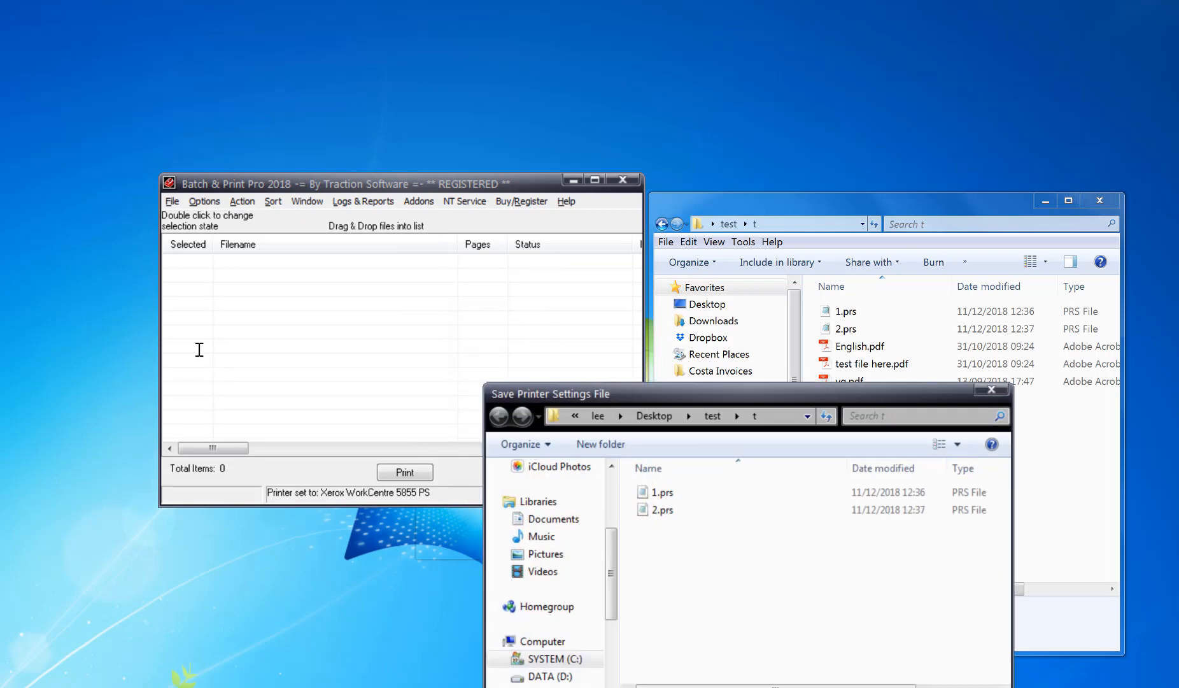
key("Return")
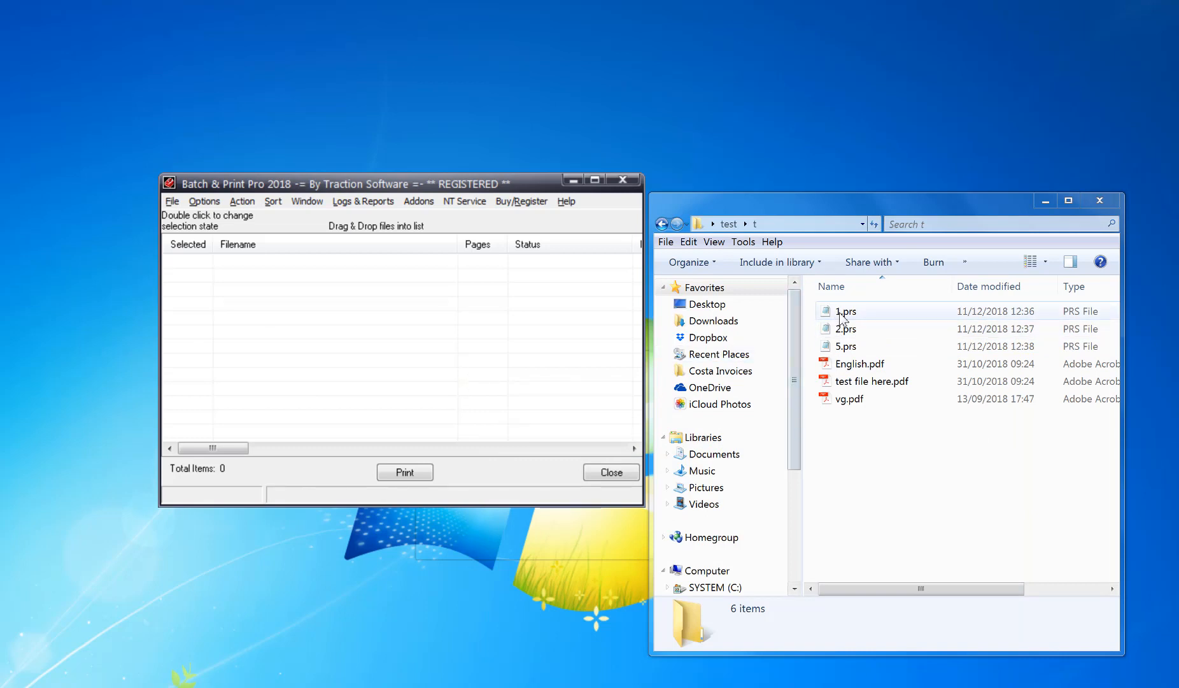
- Add 1.prs, 2.prs and 5.prs from the test\t folder to the print list, each followed by English.pdf
left_click_drag(845, 310, 343, 283)
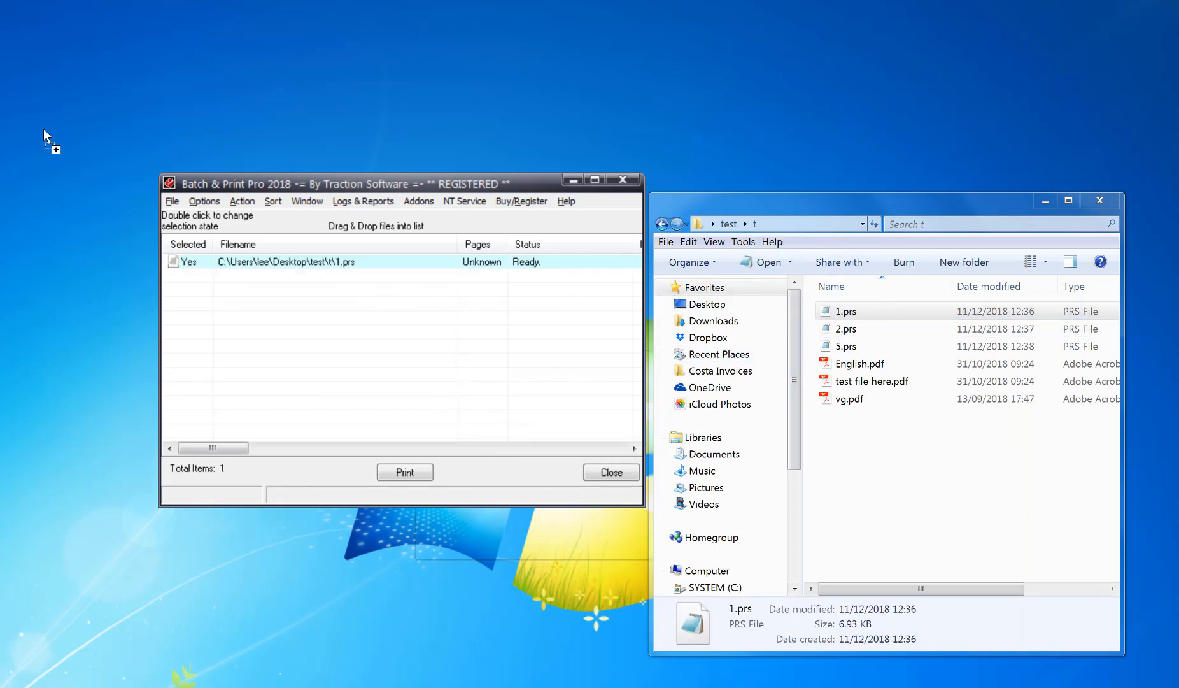
left_click(877, 435)
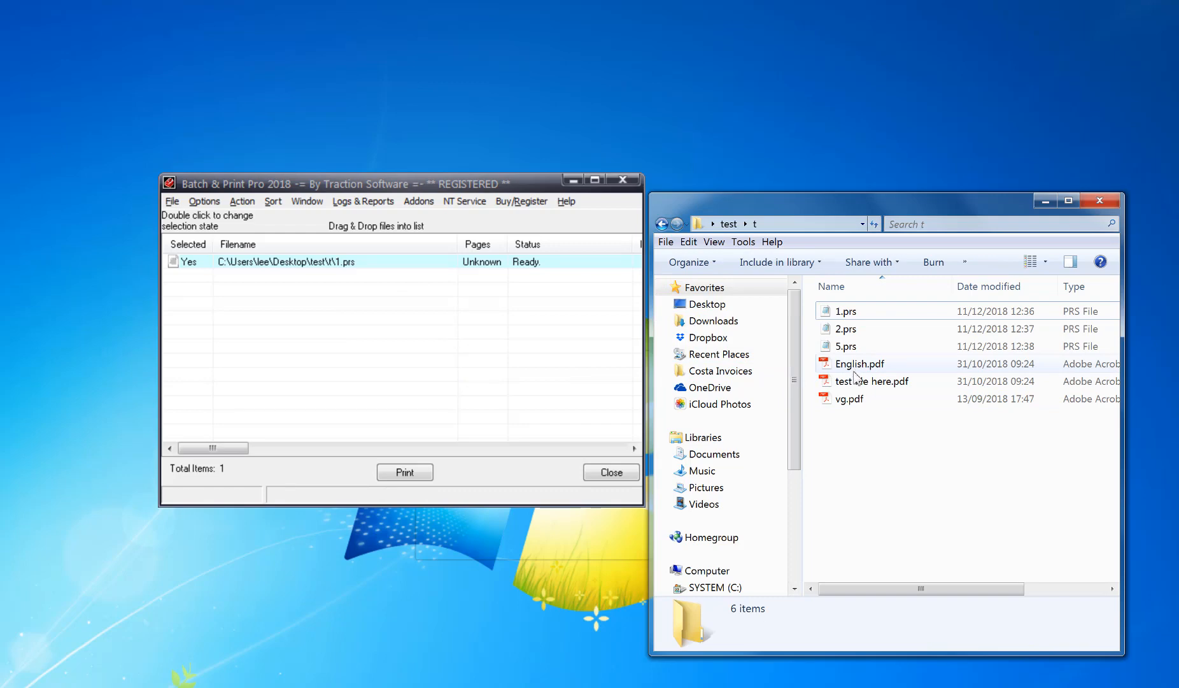
left_click_drag(859, 369, 421, 328)
left_click_drag(841, 330, 500, 334)
left_click_drag(882, 373, 513, 337)
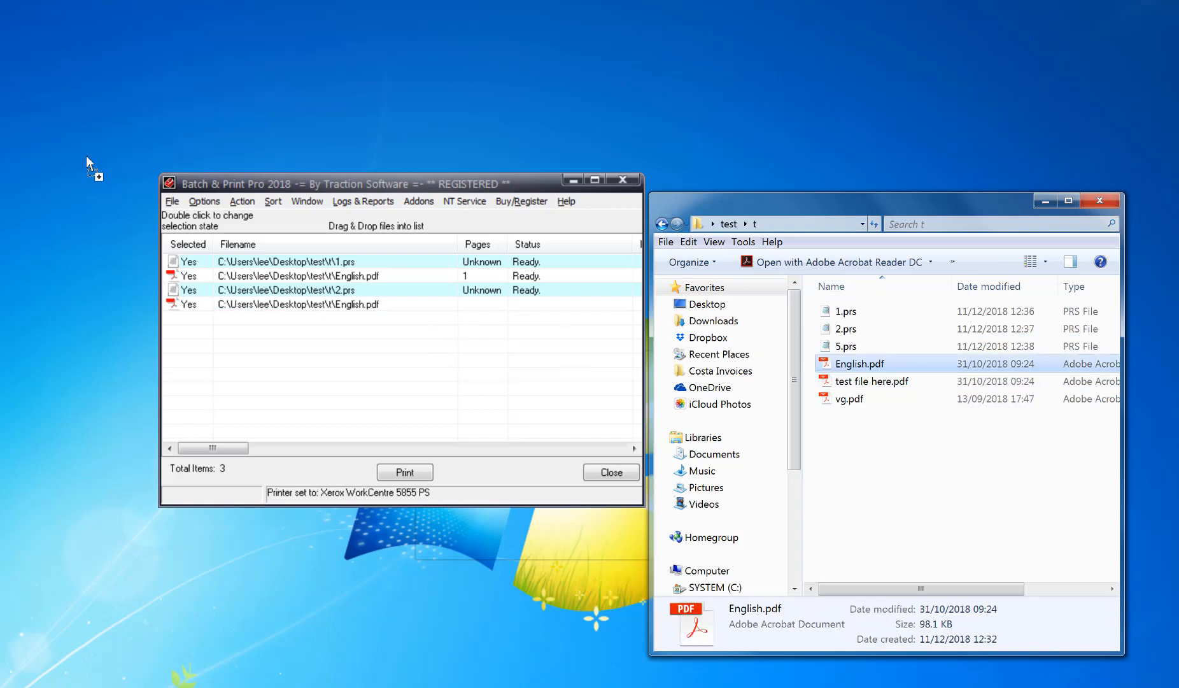
left_click_drag(855, 348, 401, 344)
left_click_drag(831, 365, 429, 351)
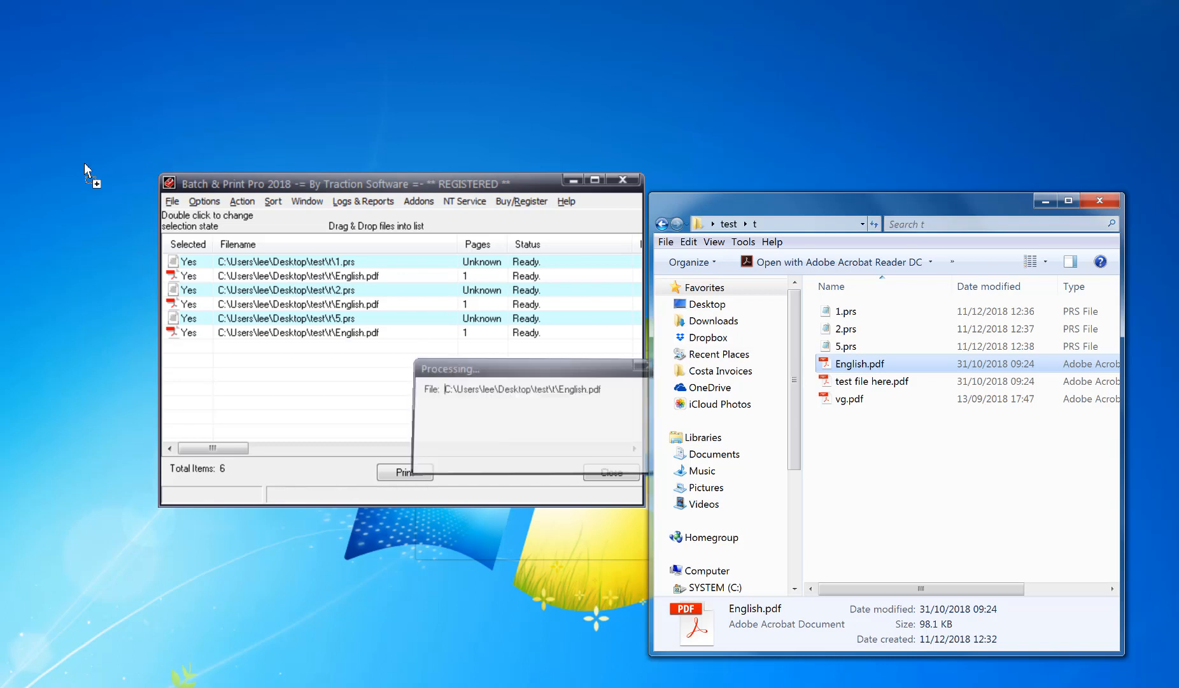
- Set the three English.pdf entries in the print list as files for replication
left_click(376, 278)
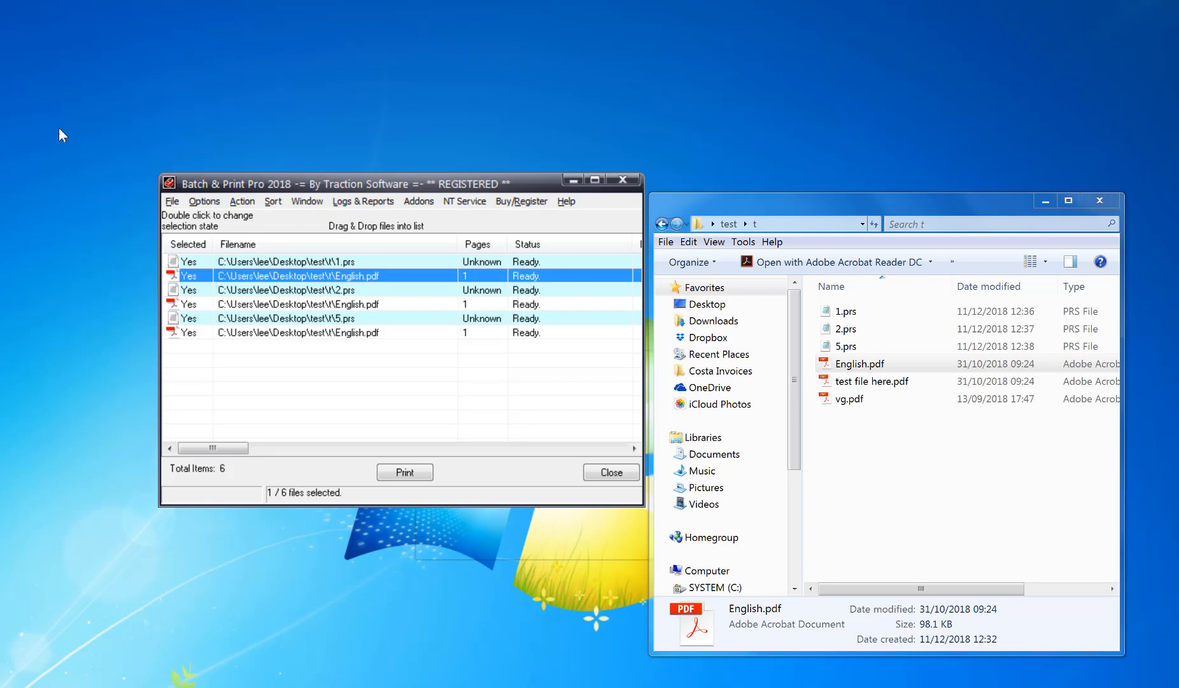
left_click(370, 305, "ctrl")
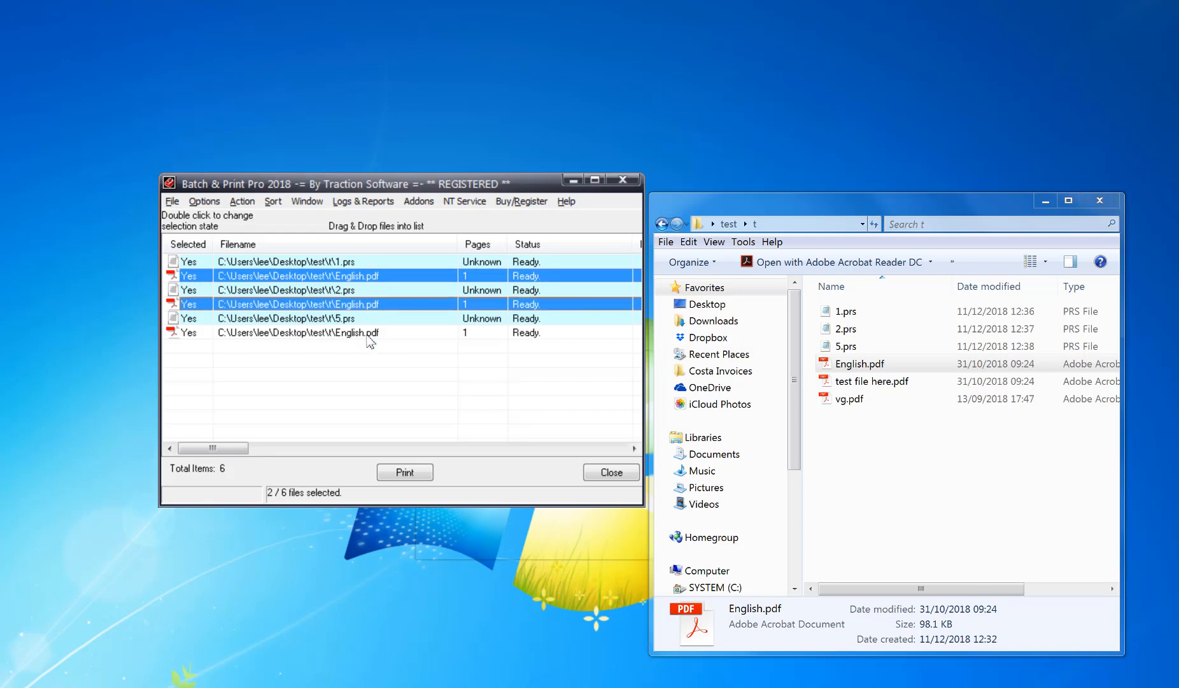
left_click(360, 335, "ctrl")
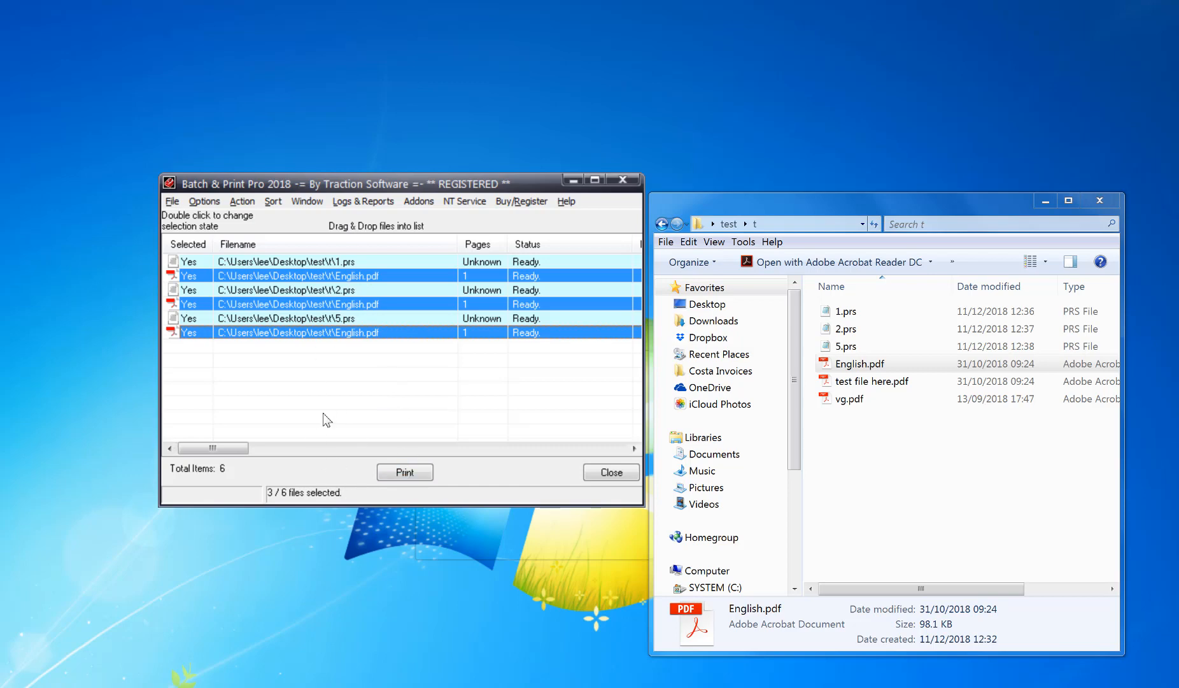
left_click(242, 201)
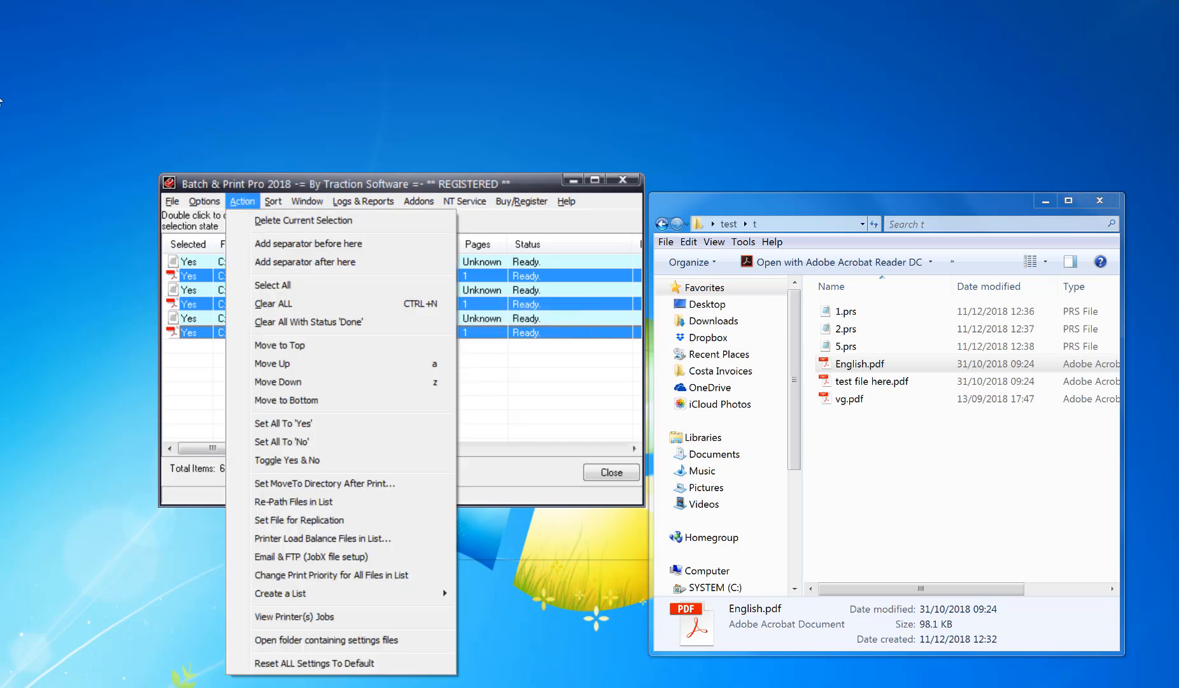
left_click(344, 520)
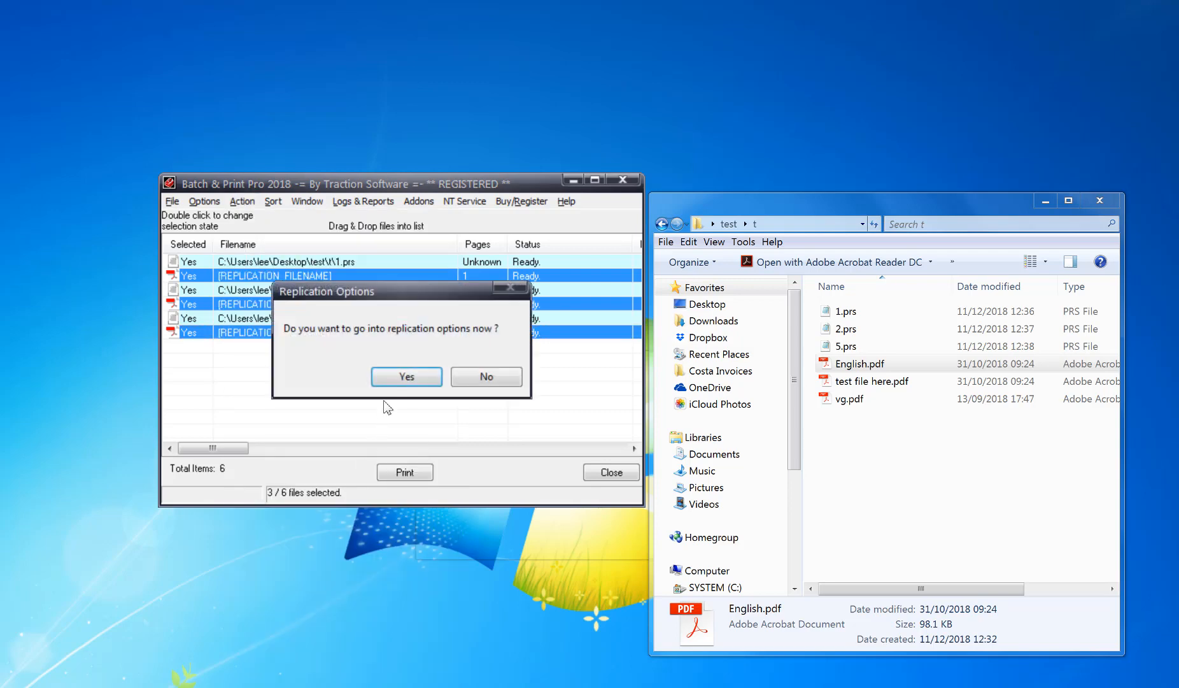
- Save the replication options as setup.repl in the test\t folder and clear the whole print list
left_click(398, 377)
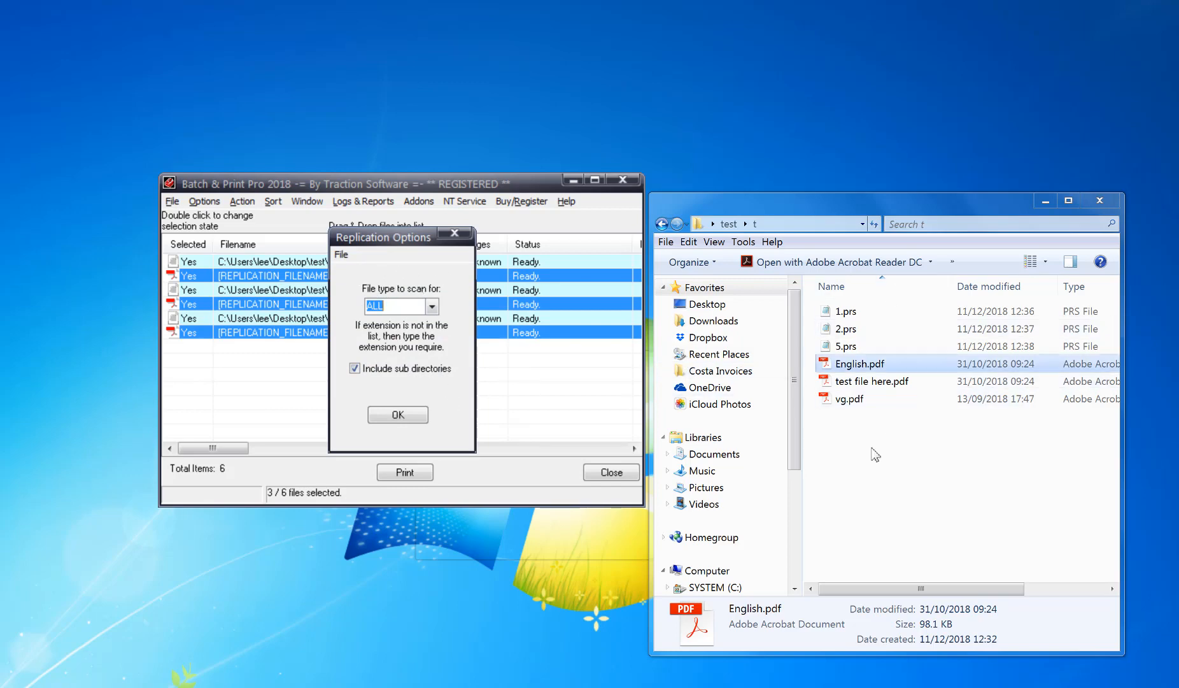
left_click(341, 256)
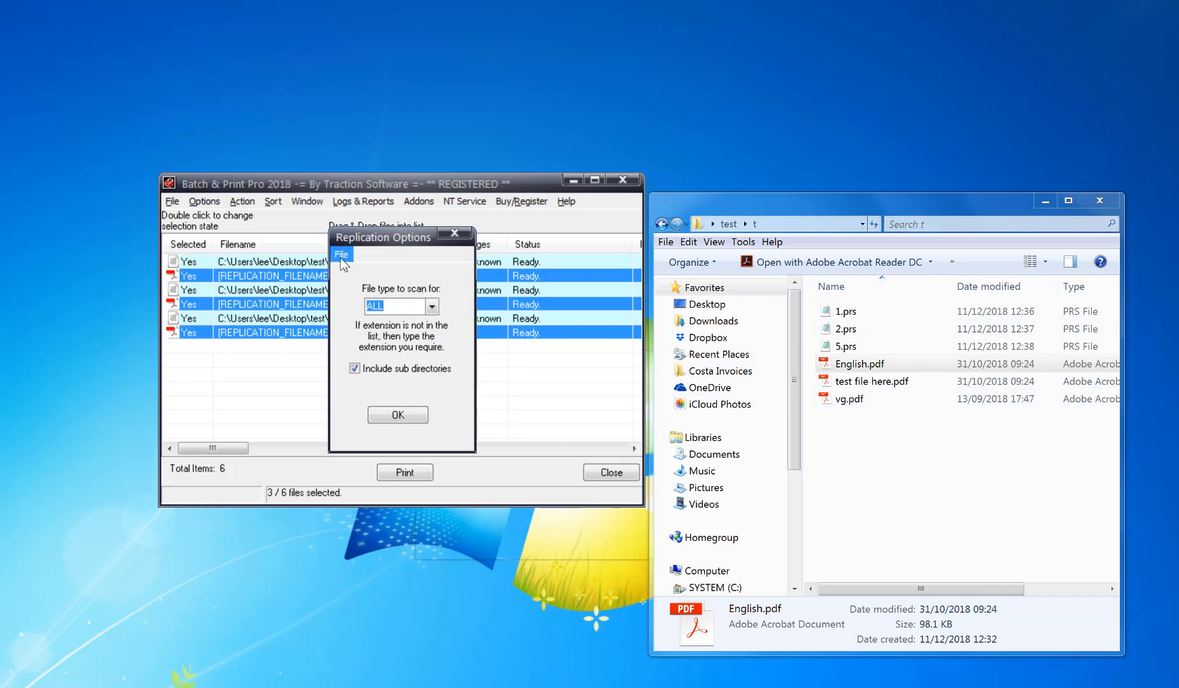
left_click(375, 280)
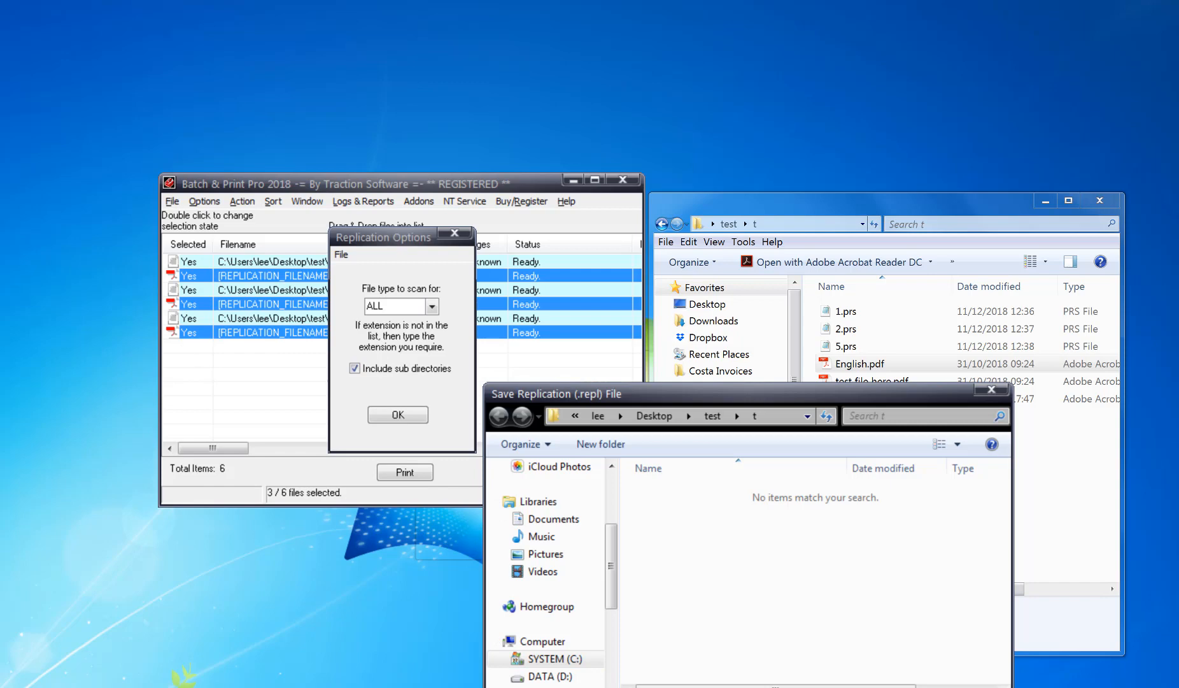
key("Return")
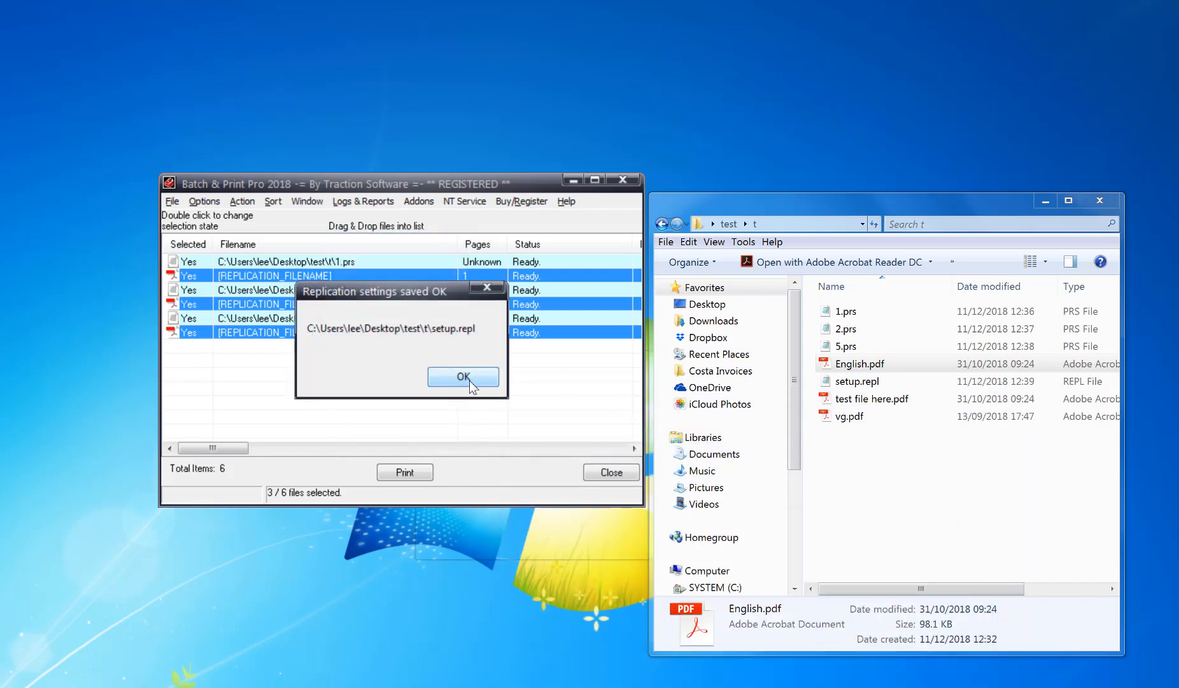
left_click(461, 375)
left_click(356, 331)
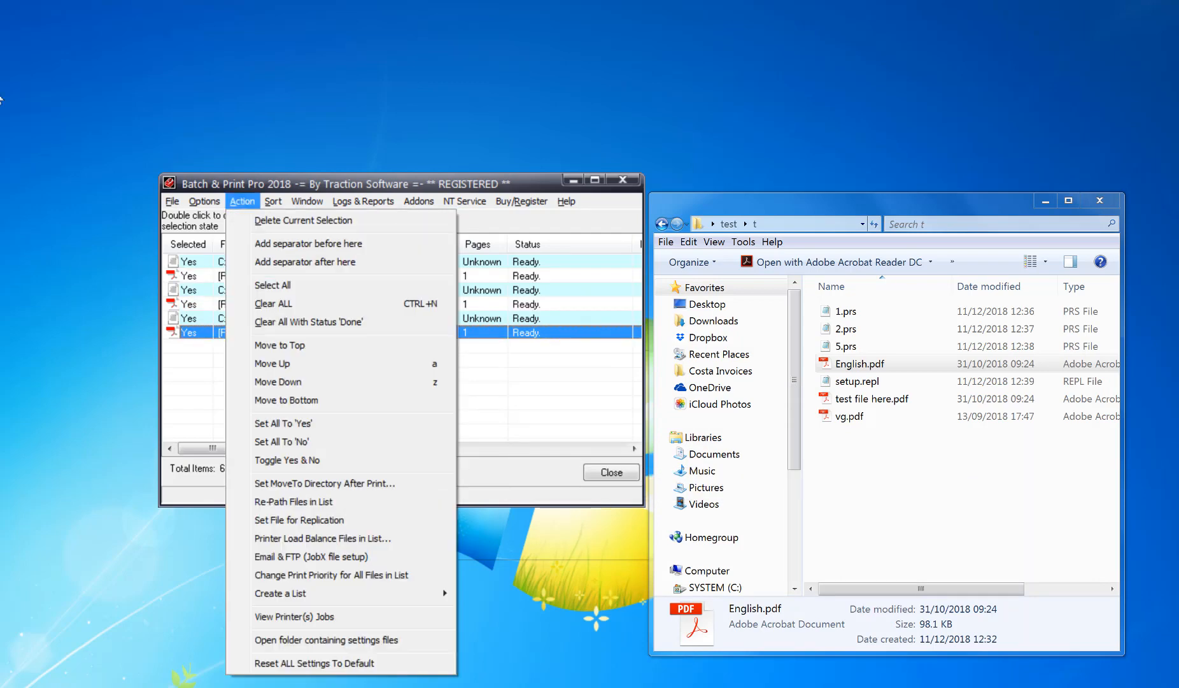
left_click(287, 303)
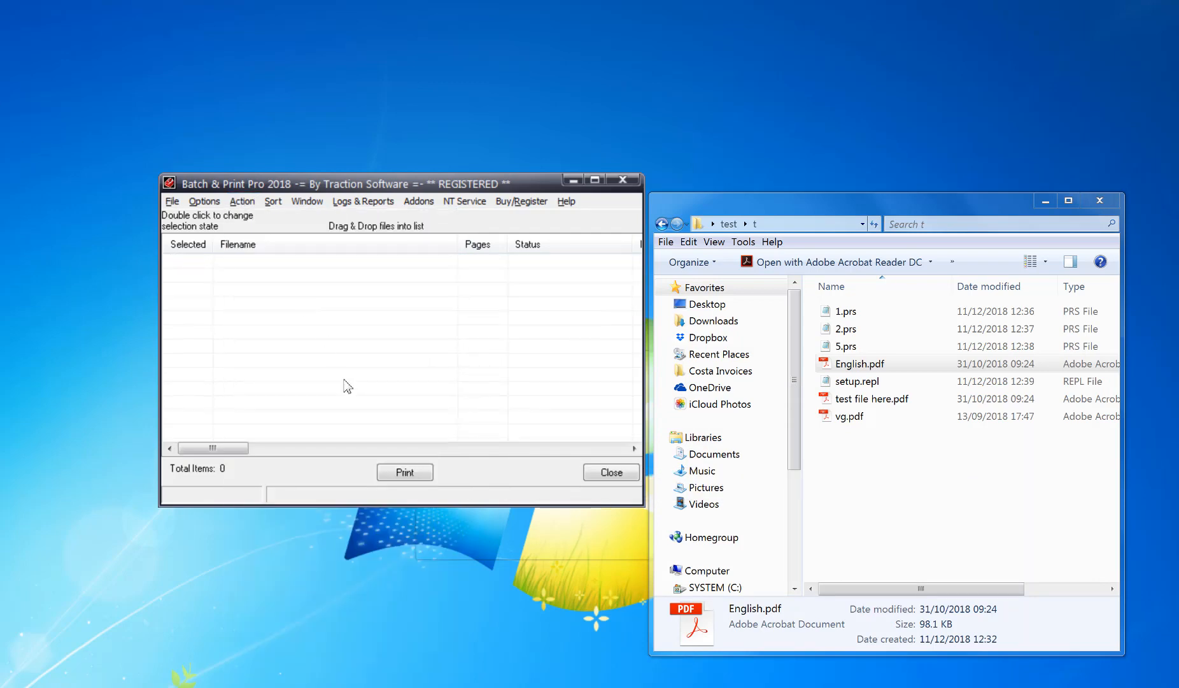
- Assign setup.repl as the replication setup file in the directory monitor's Extra Options and update the monitored test\t entry
left_click(204, 201)
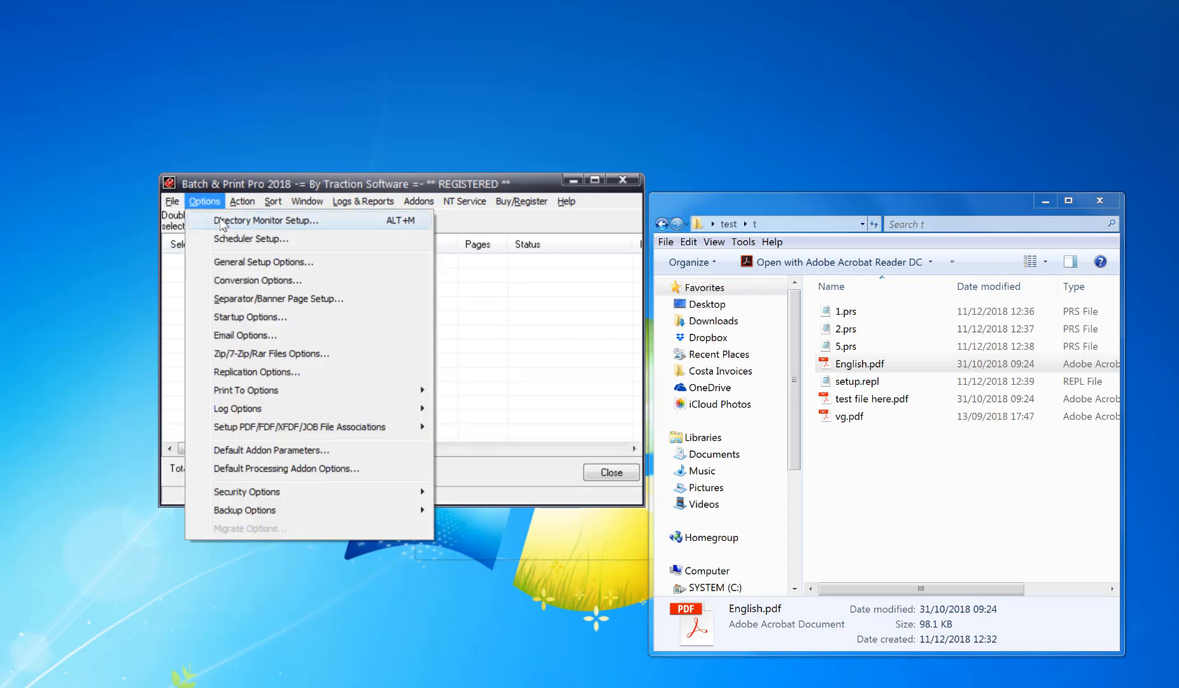
left_click(266, 220)
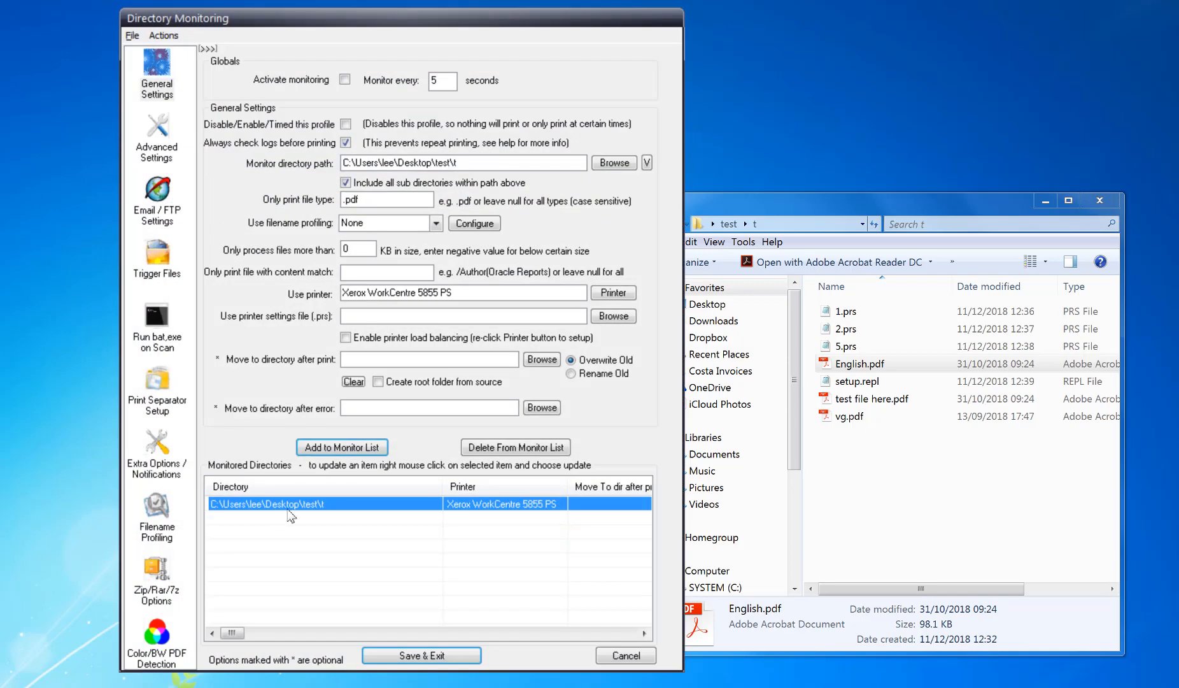
left_click(163, 452)
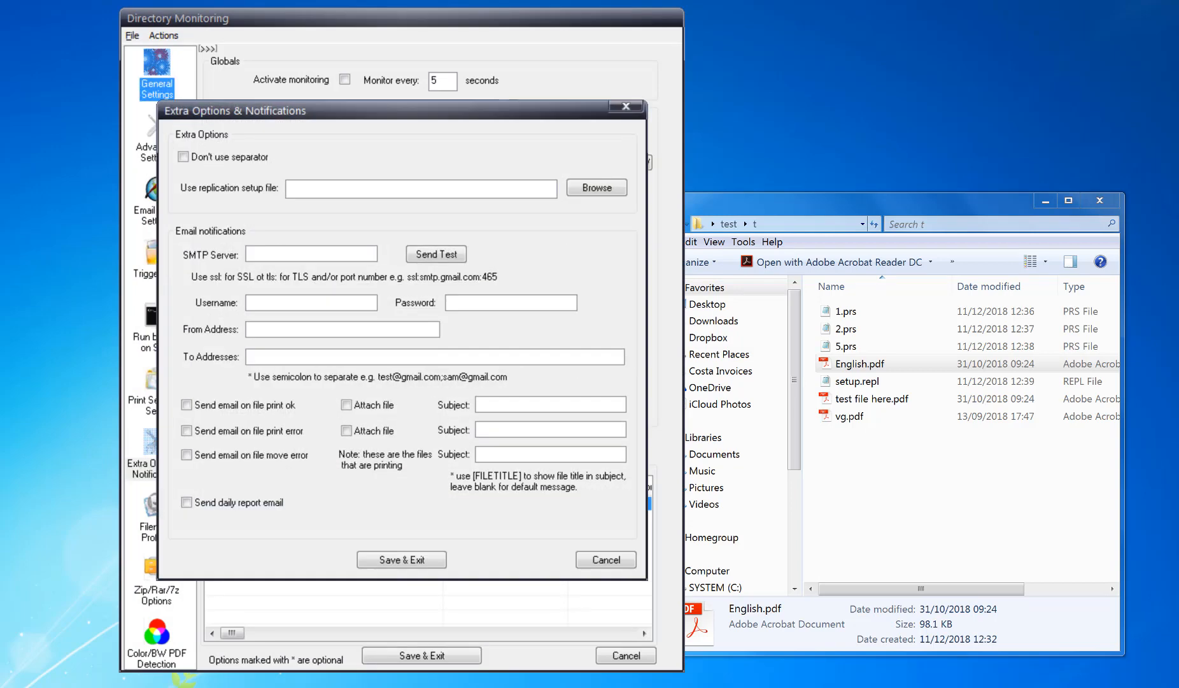
left_click(598, 188)
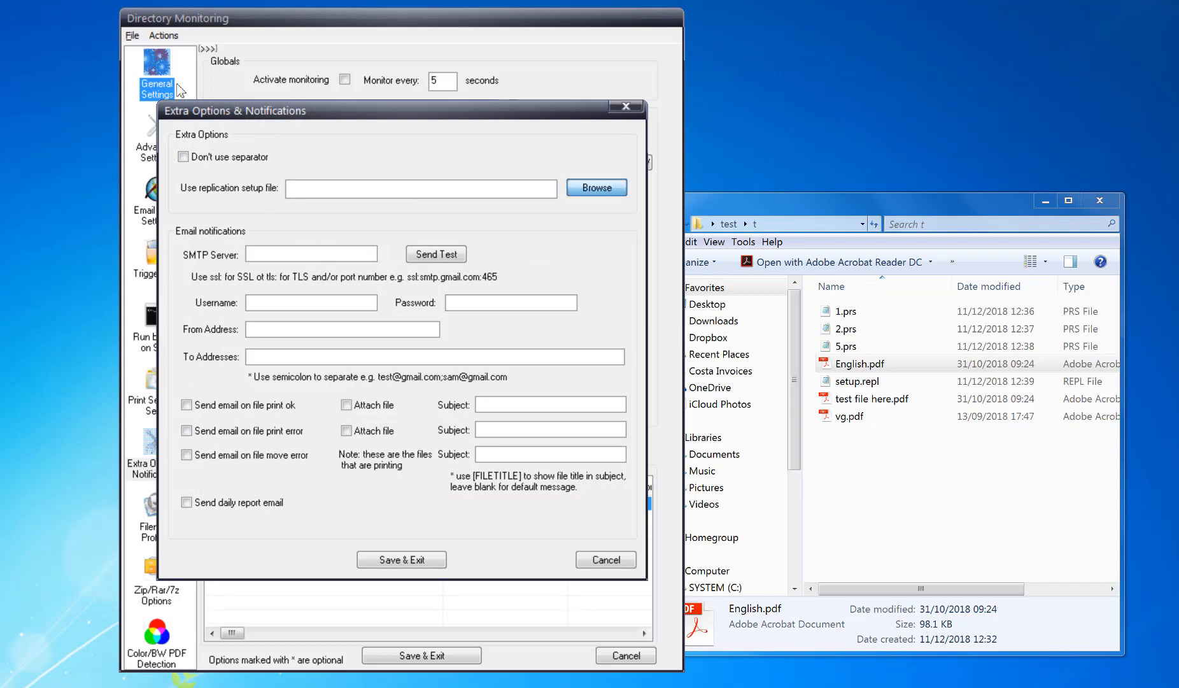
double_click(670, 496)
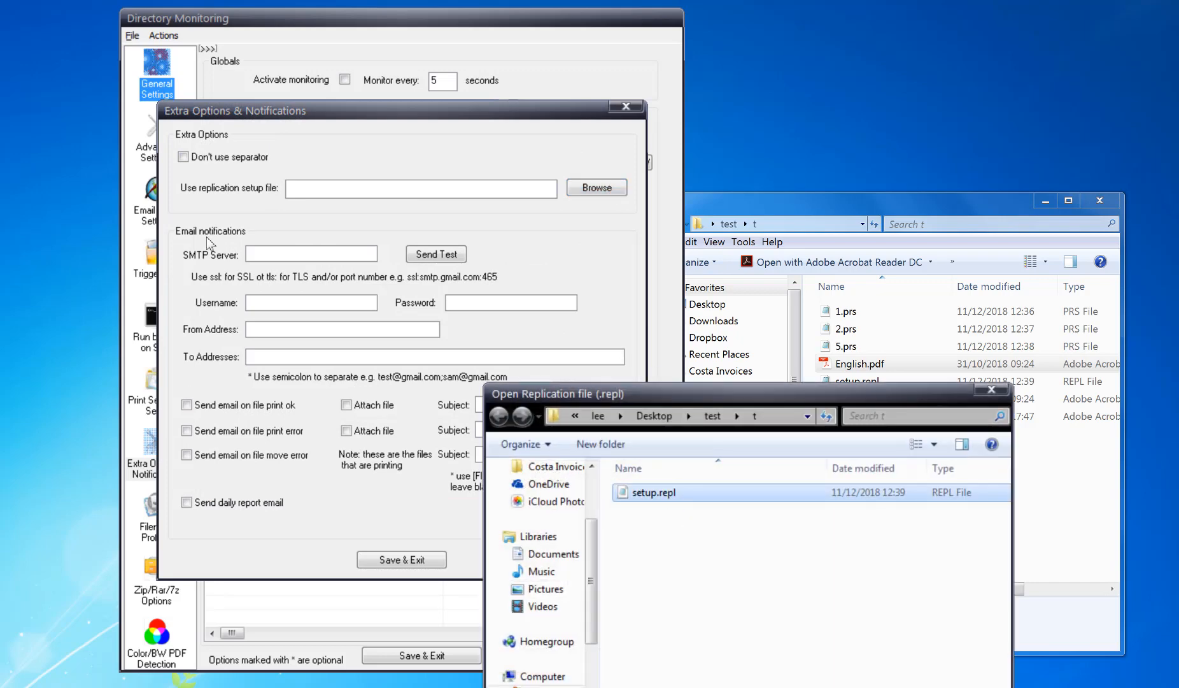
left_click(418, 560)
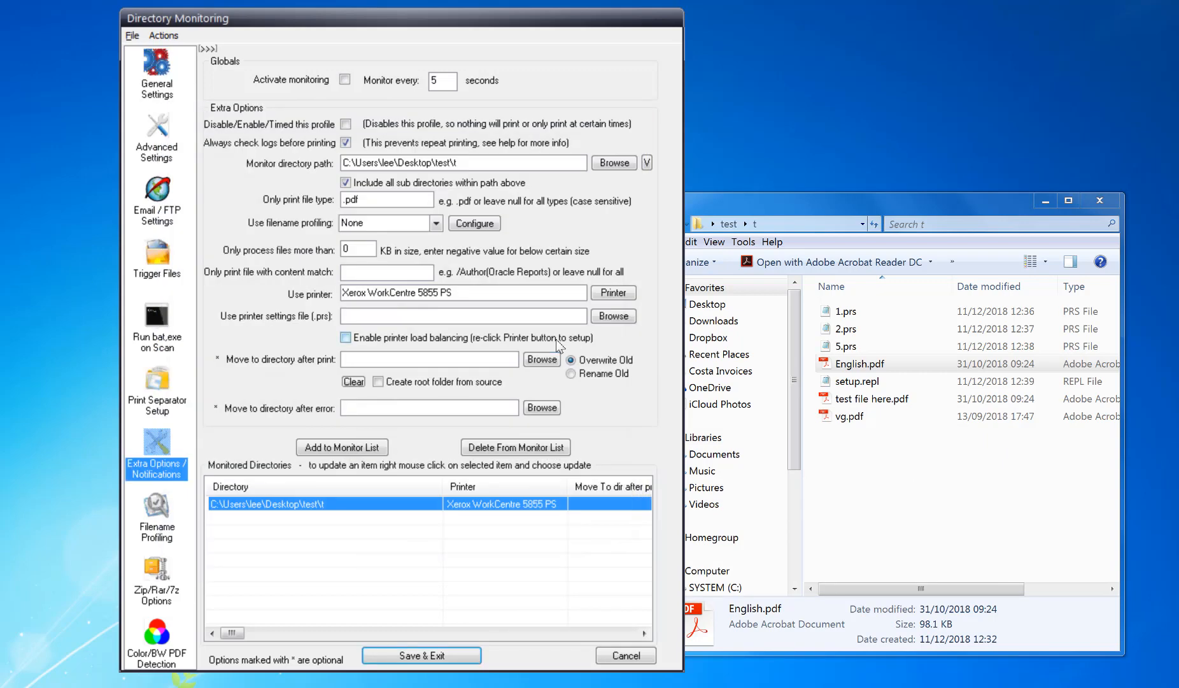
right_click(392, 504)
left_click(428, 596)
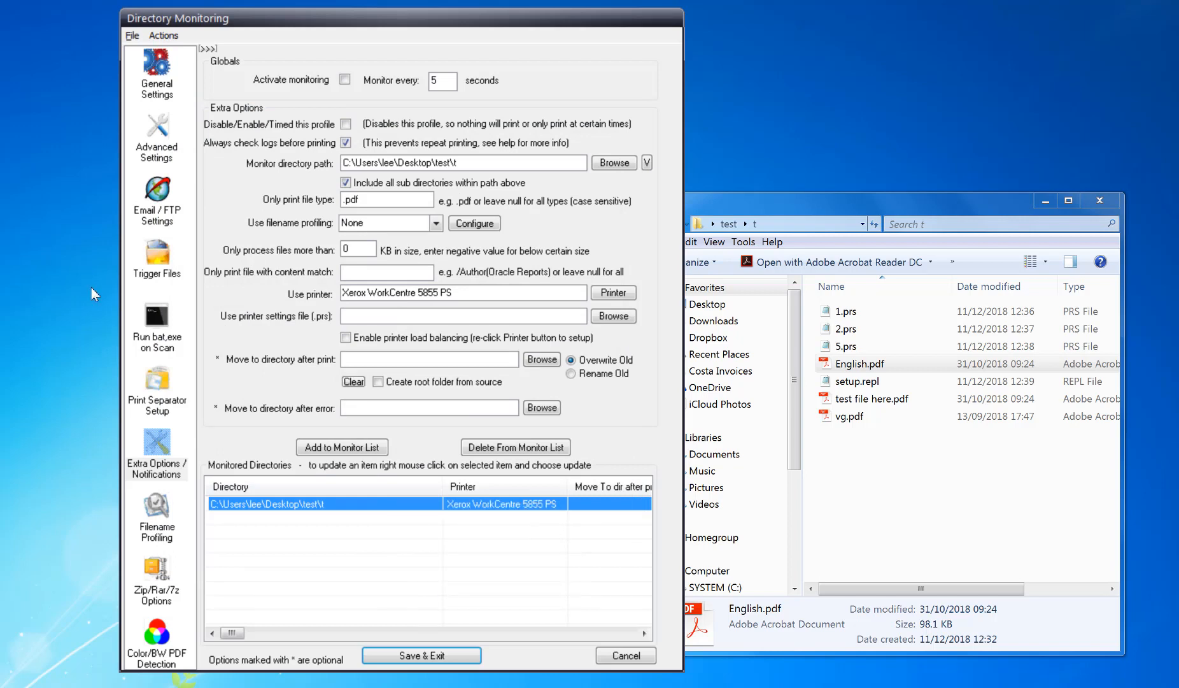
- Activate directory monitoring and save the monitoring setup
left_click(344, 79)
key("Return")
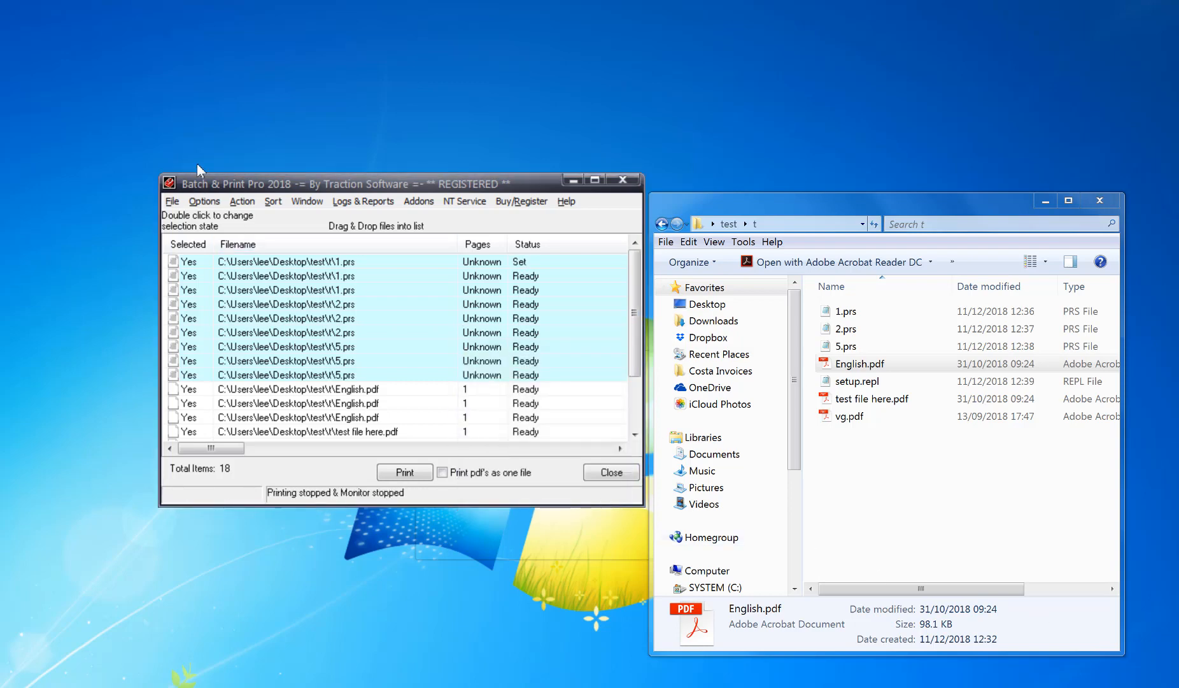
- Set the directory monitor's file sorting before printing to No Order in the Advanced Settings and save the setup
left_click(205, 201)
left_click(220, 223)
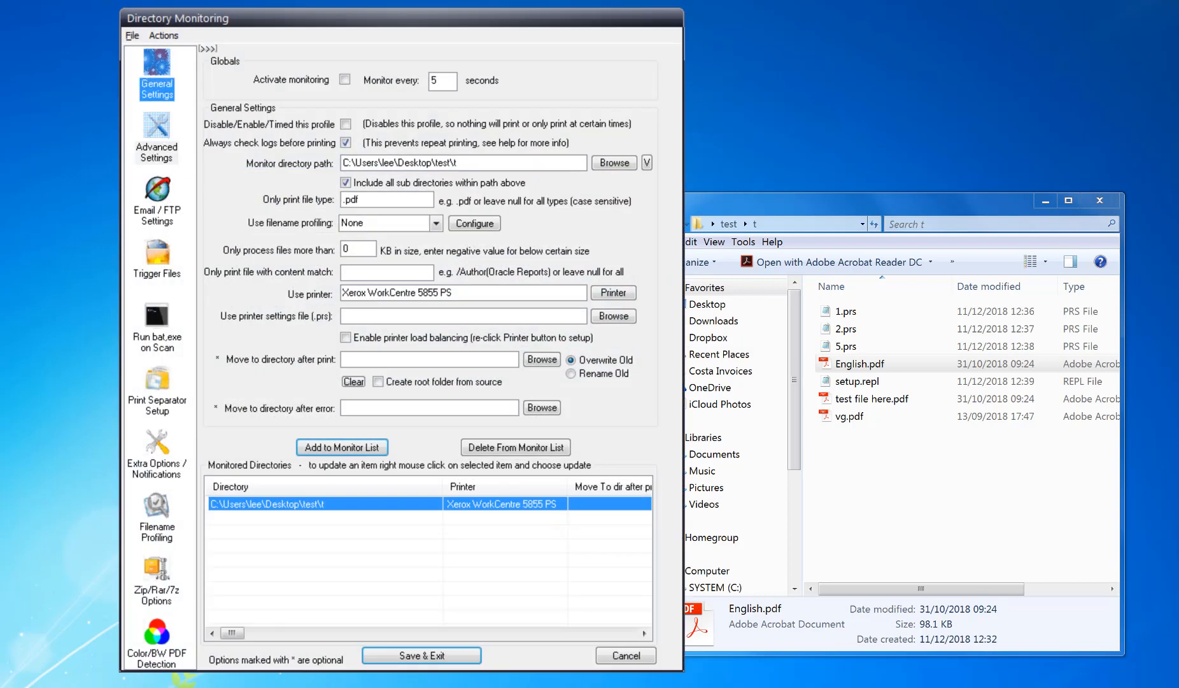
left_click(157, 137)
left_click(437, 199)
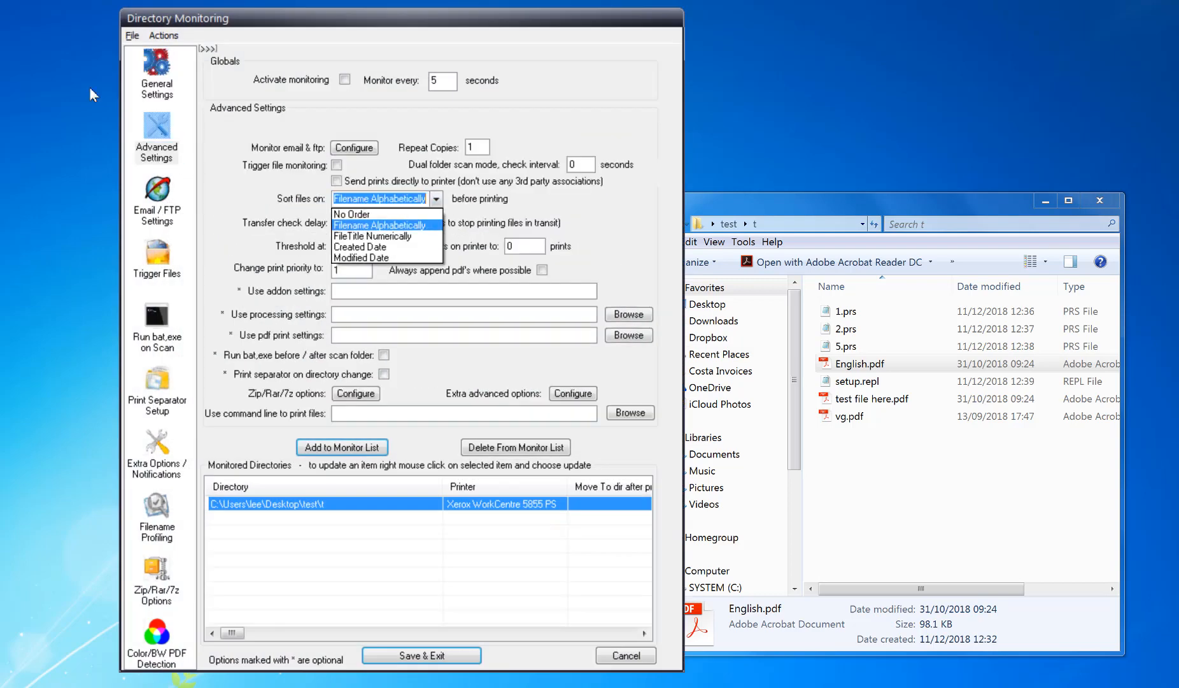
left_click(410, 214)
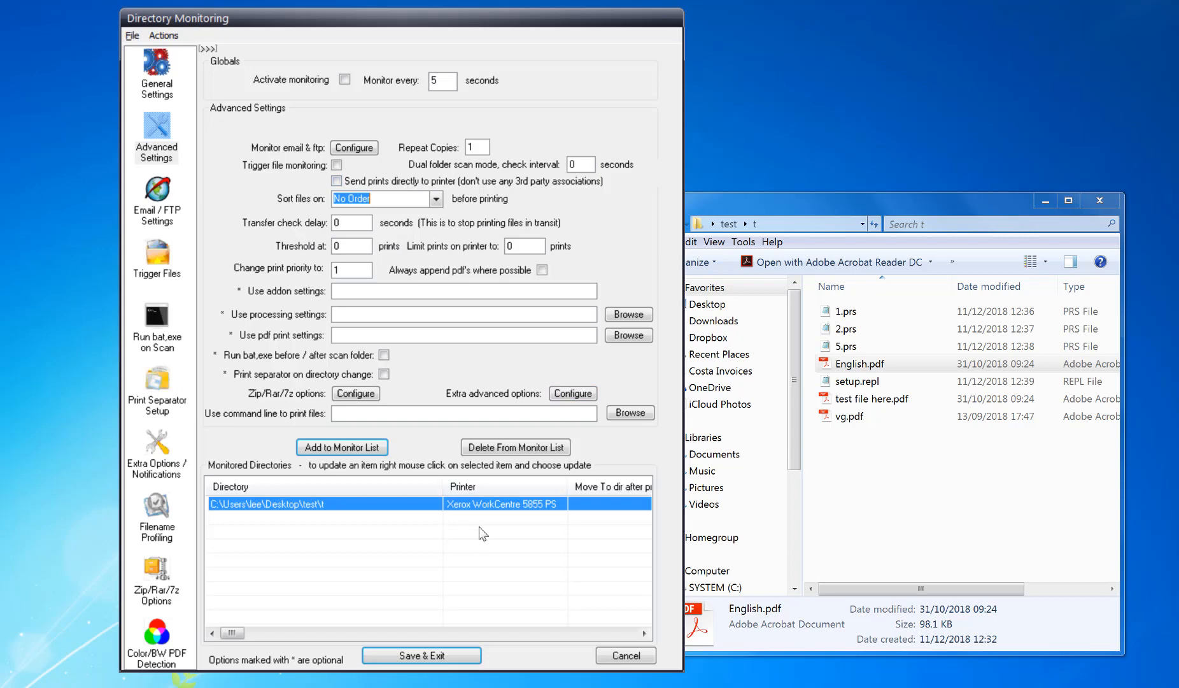
left_click(446, 657)
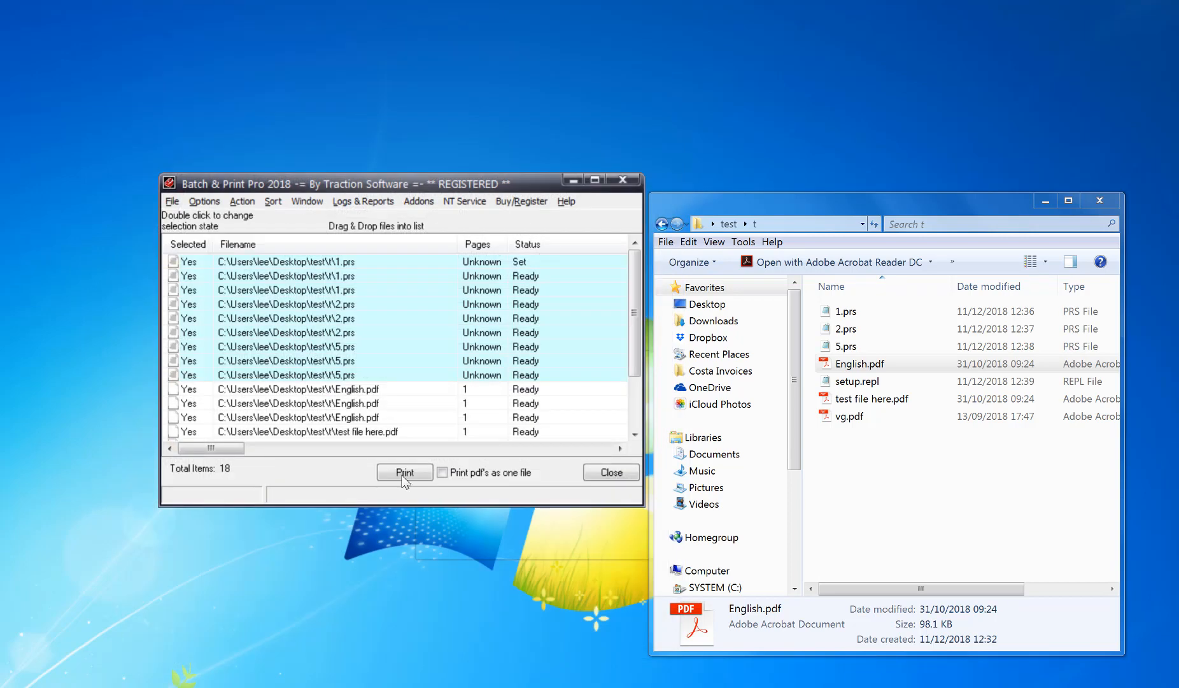
- Clear the whole print list and save the directory monitor setup with monitoring active
left_click(245, 201)
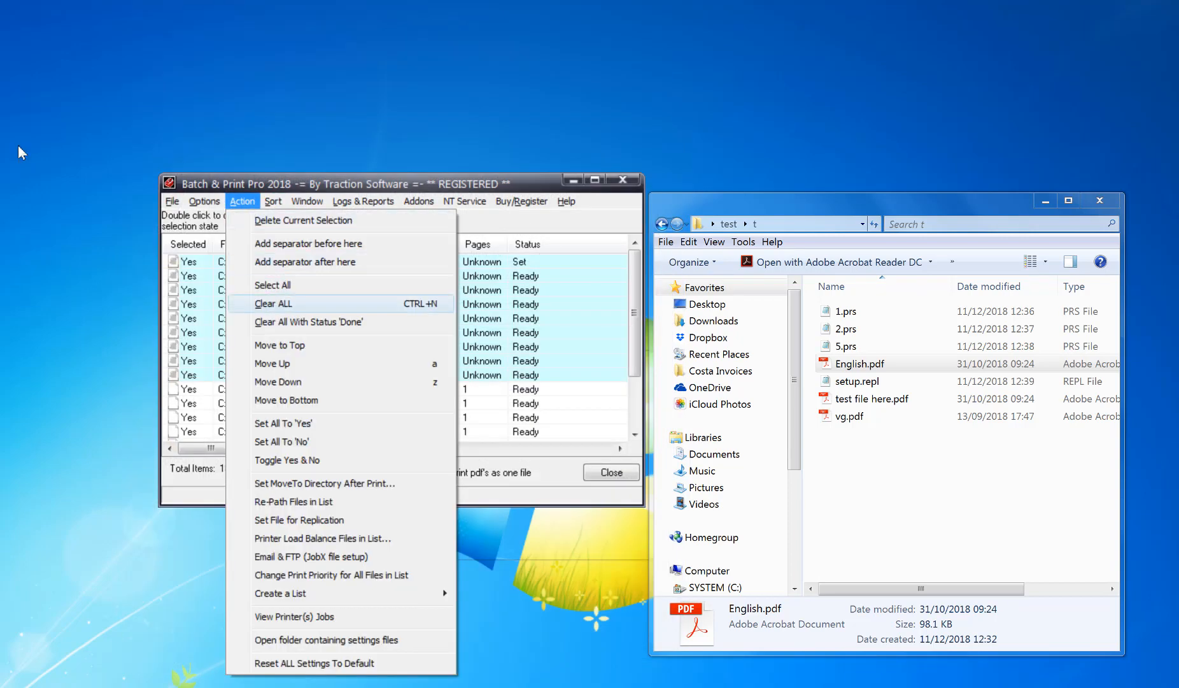
left_click(294, 311)
left_click(203, 201)
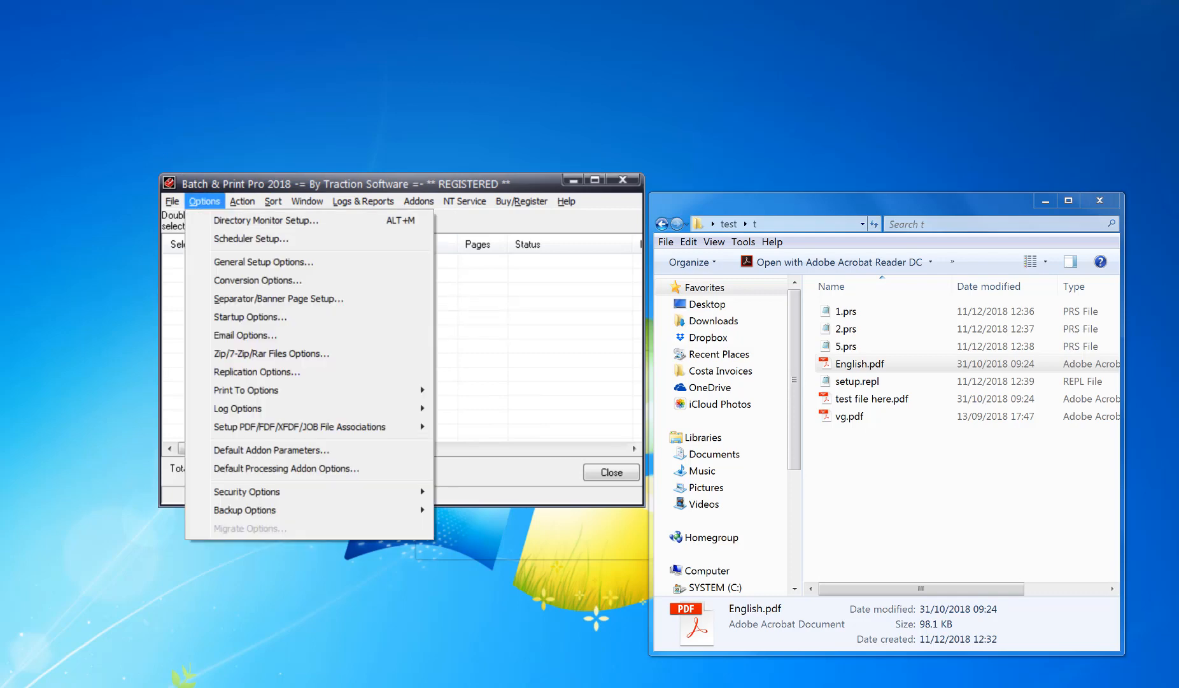
left_click(236, 218)
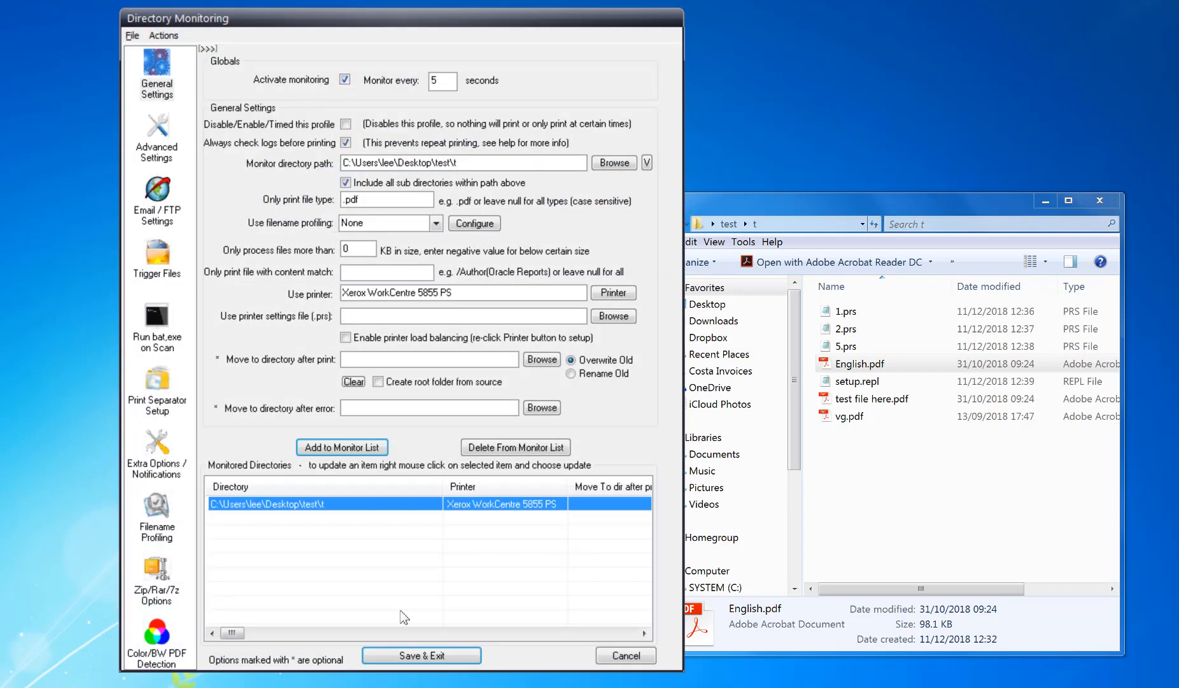
left_click(423, 654)
left_click(363, 201)
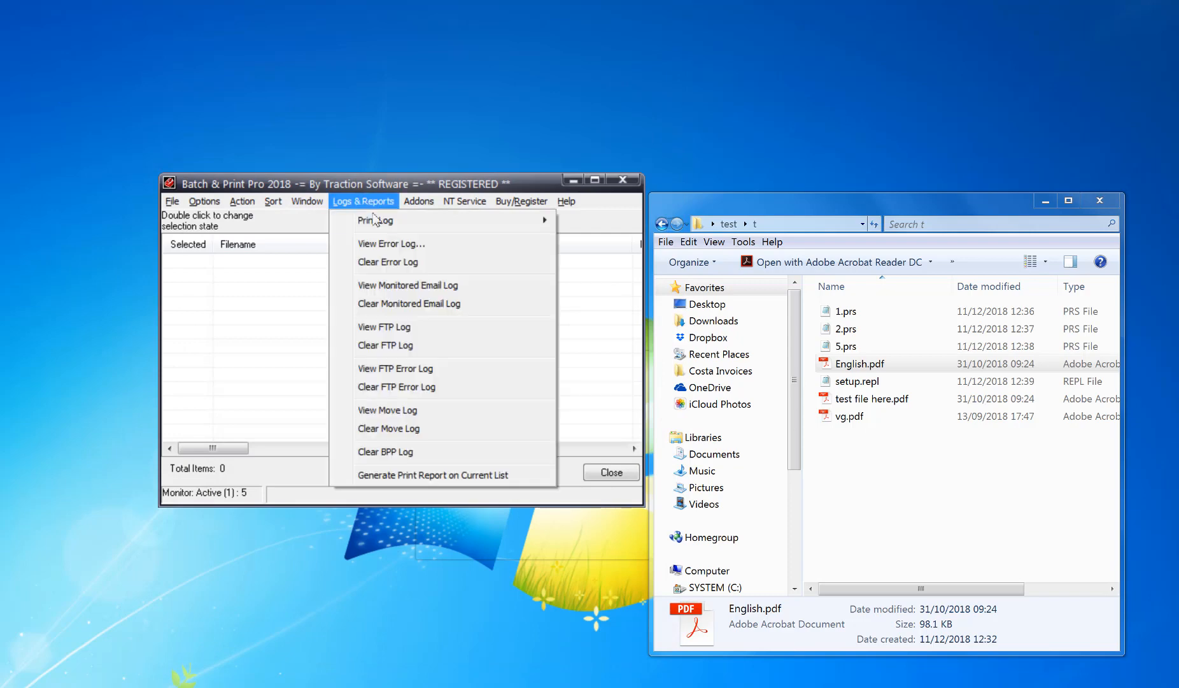
mouse_move(553, 223)
left_click(176, 129)
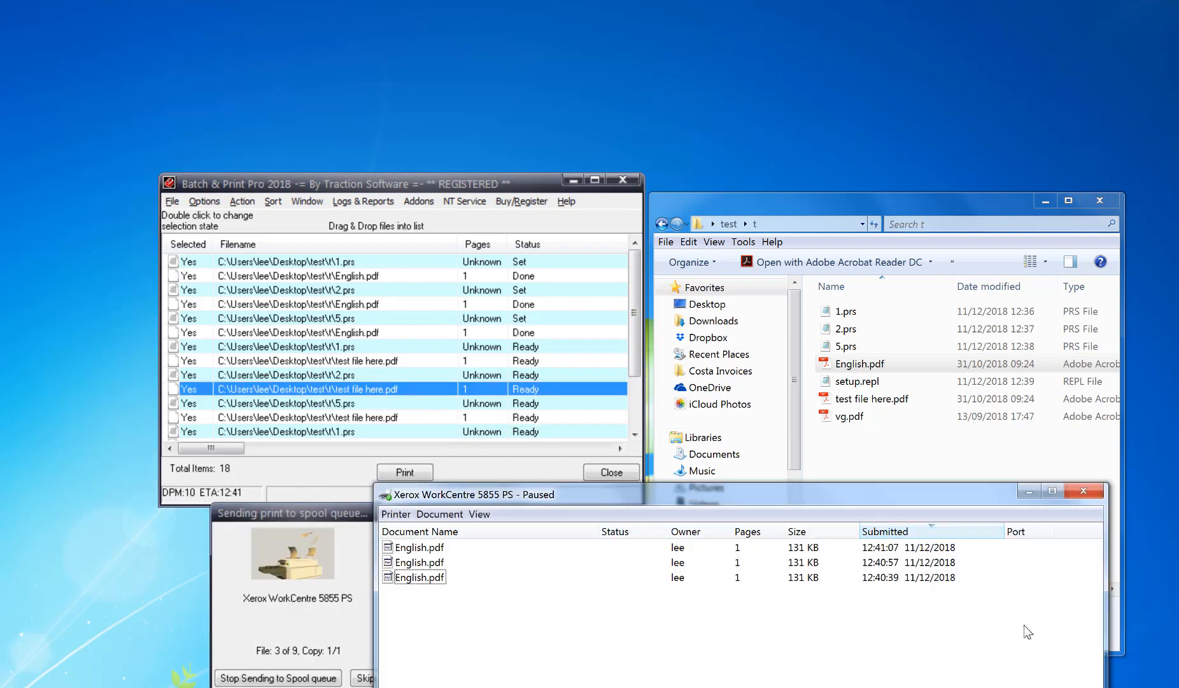
- Sort the Xerox WorkCentre 5855 PS print queue by submission time, oldest first, and check the first English.pdf job's paper tray in its printing options
left_click(895, 532)
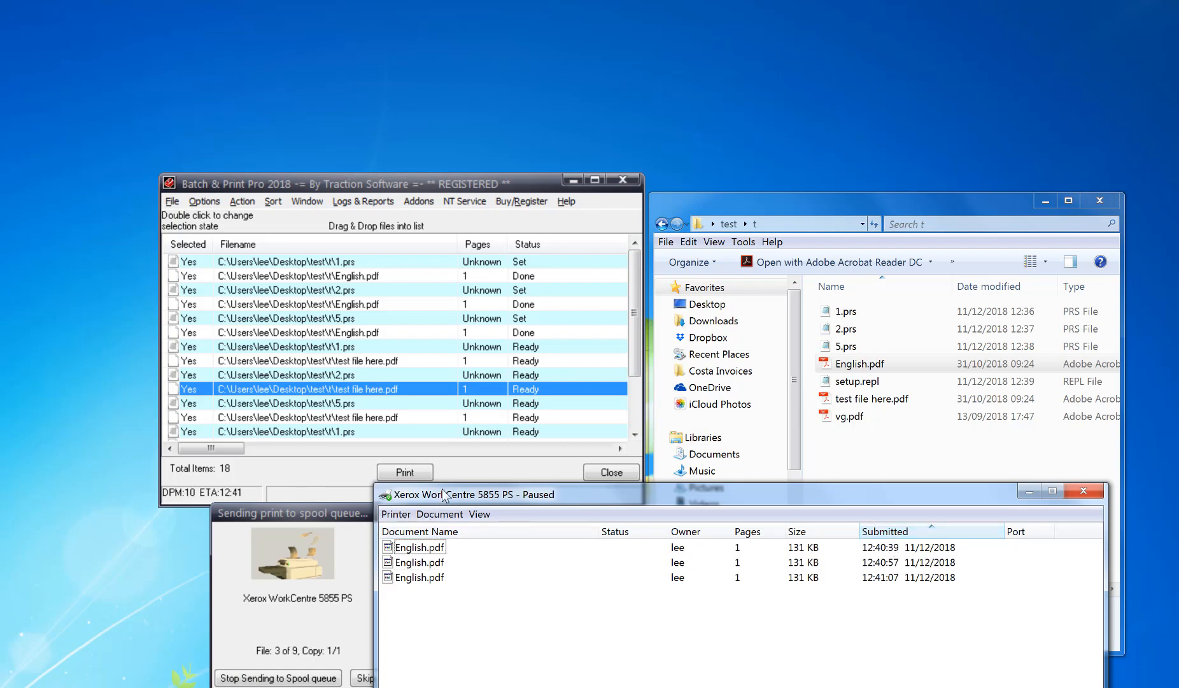
left_click_drag(468, 495, 489, 531)
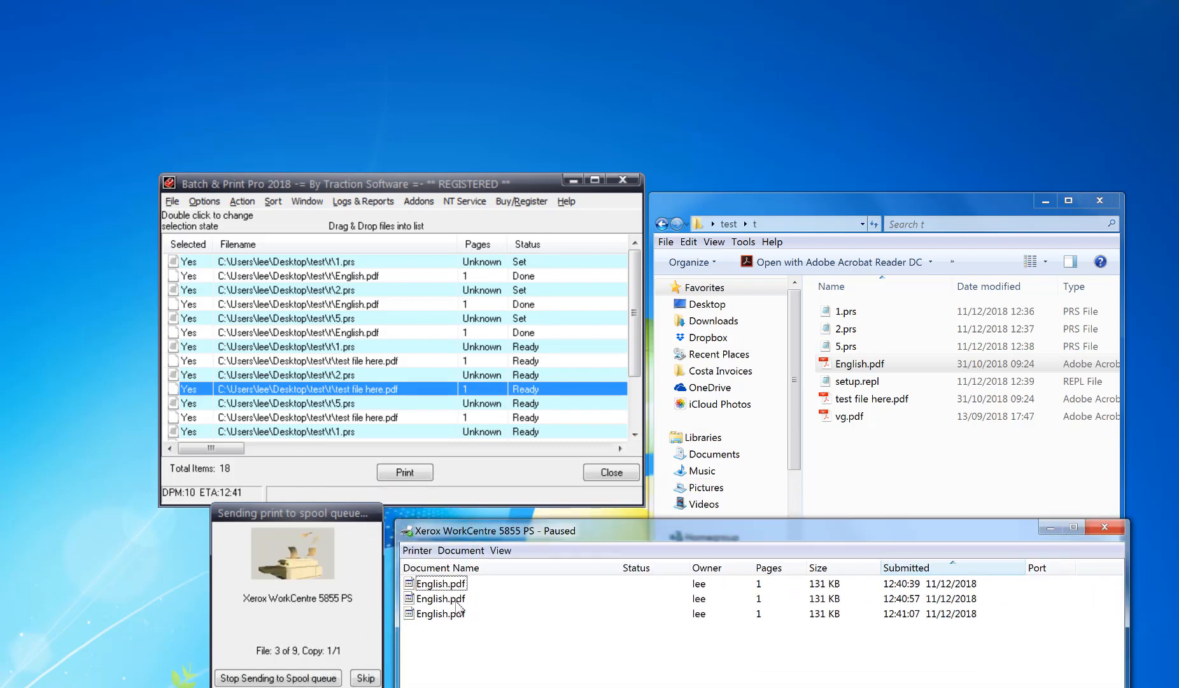
left_click(442, 584)
right_click(443, 587)
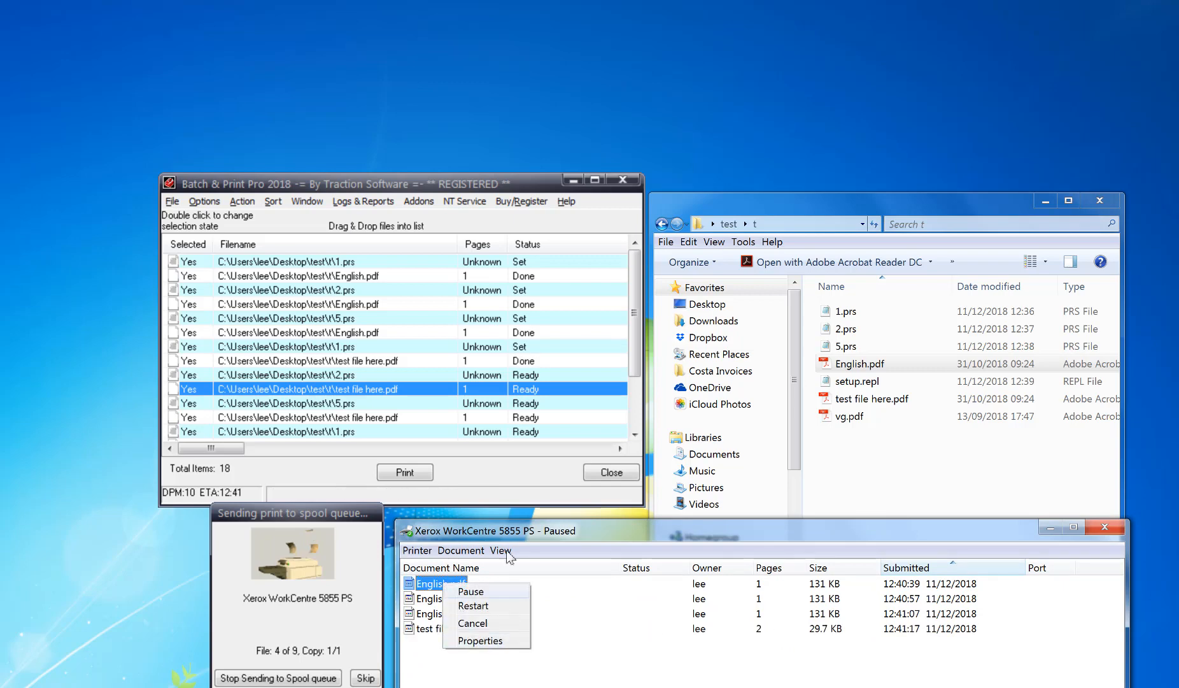
left_click(512, 532)
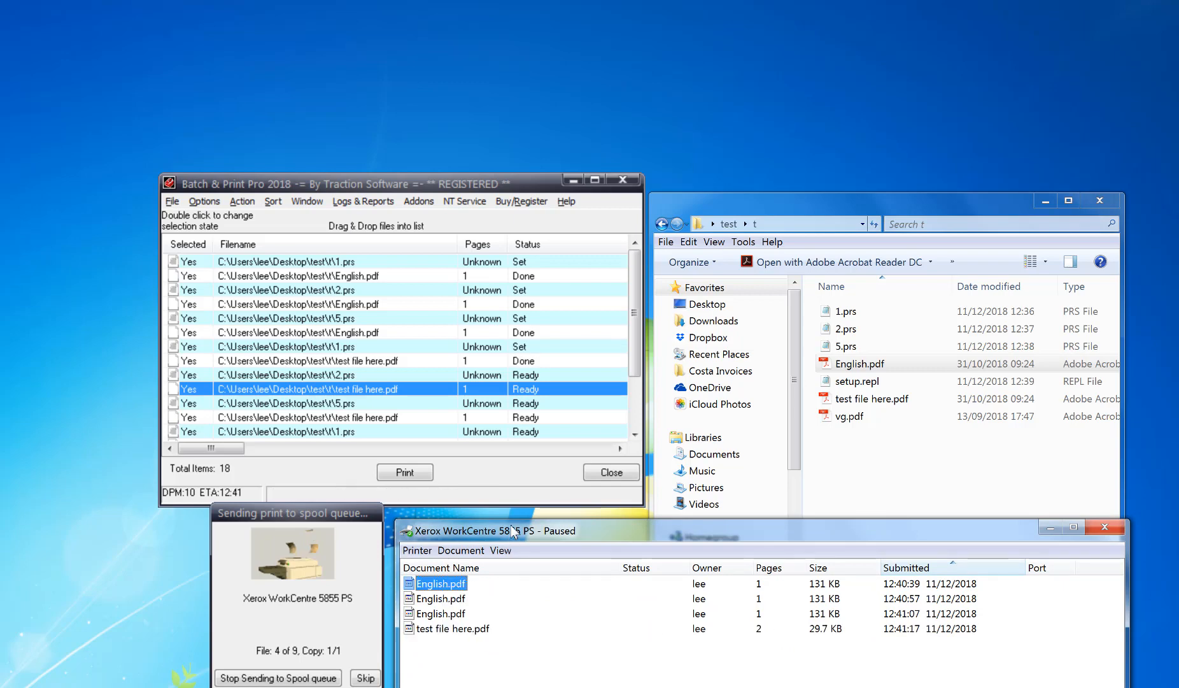
right_click(454, 589)
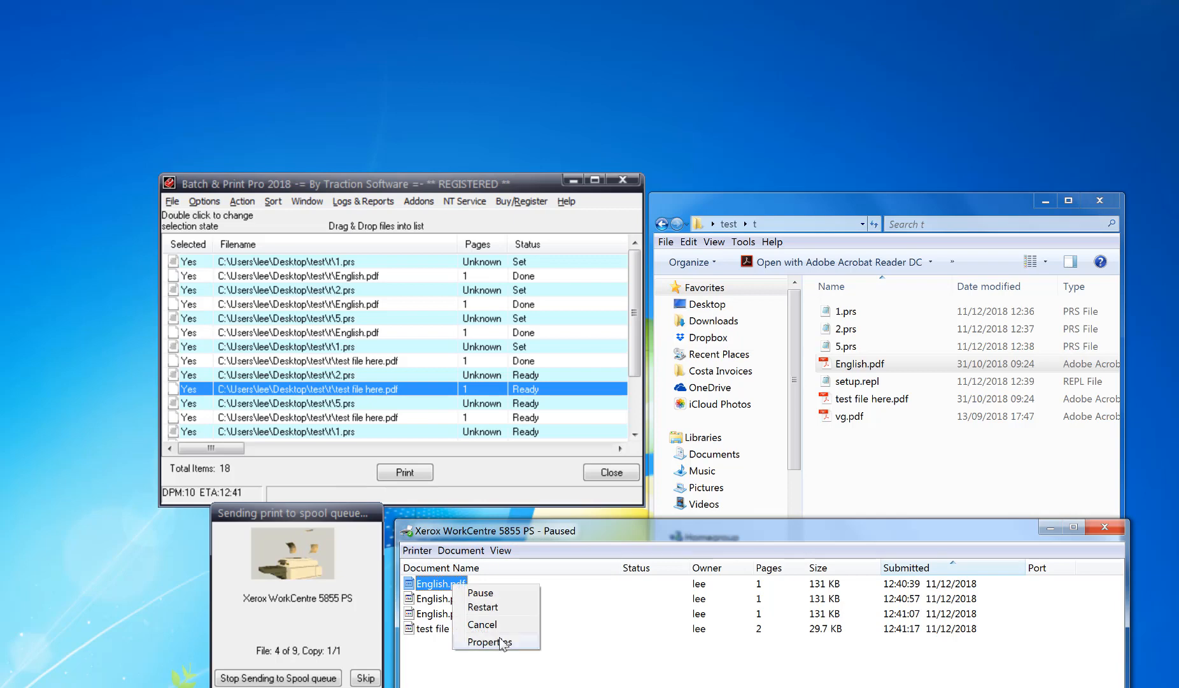
left_click(501, 643)
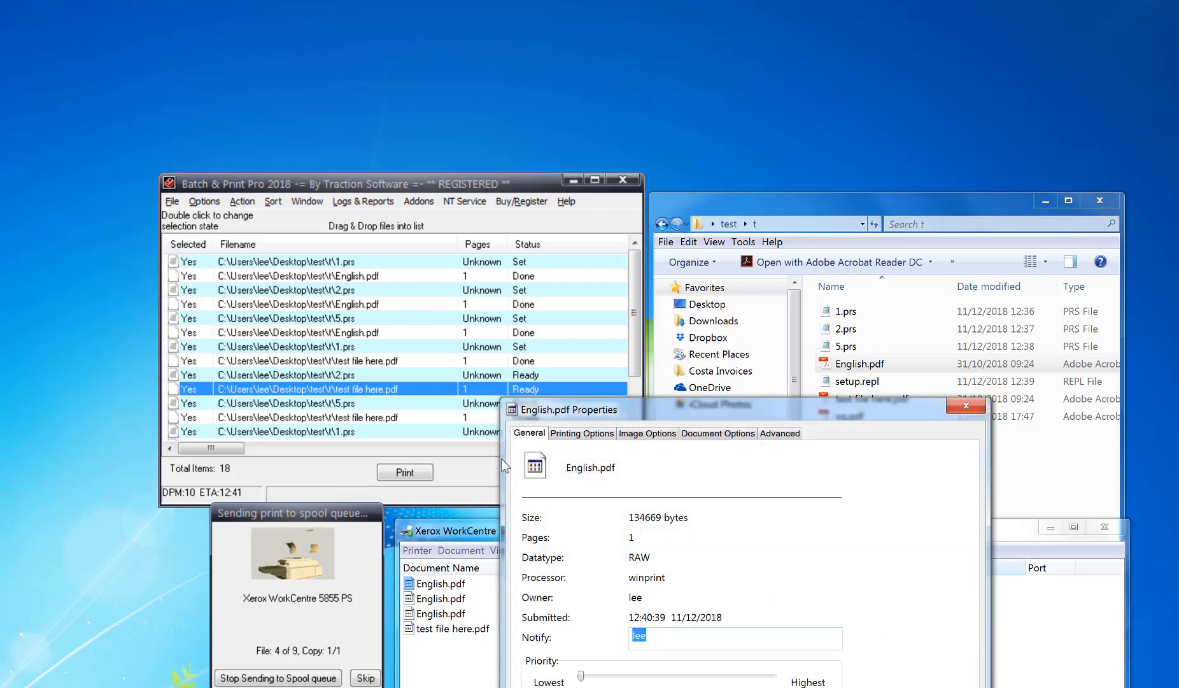
left_click(598, 438)
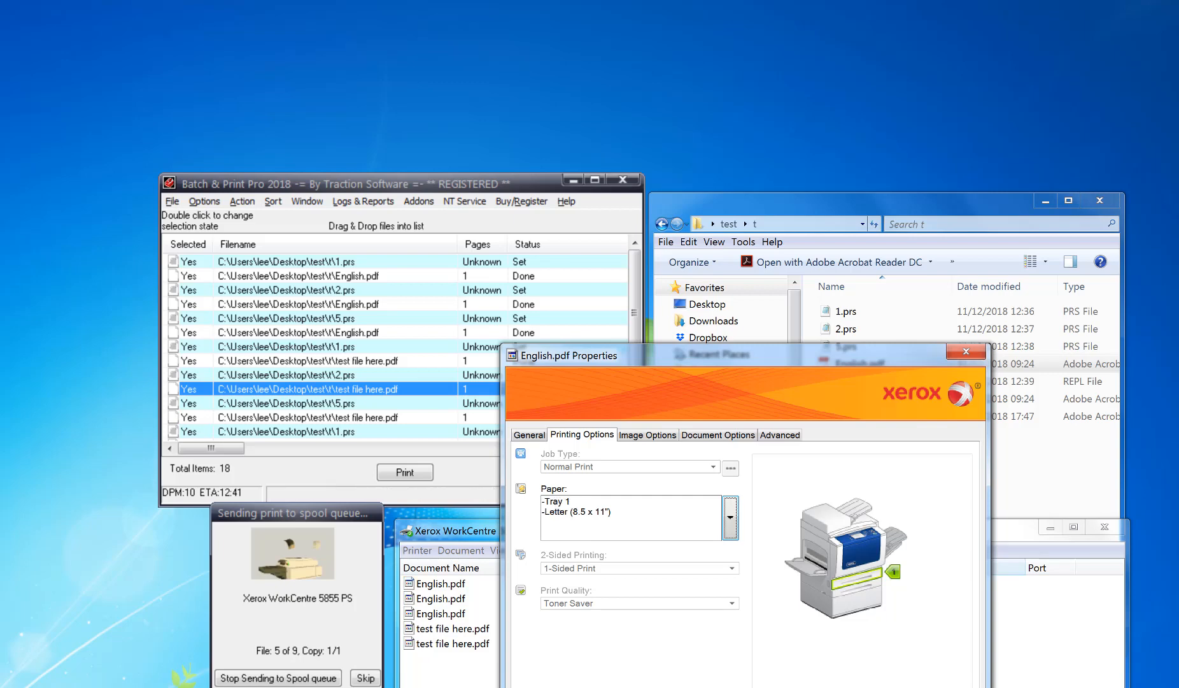
key("Escape")
- Check the paper tray in the printing options of the second and third English.pdf jobs in the queue
right_click(441, 598)
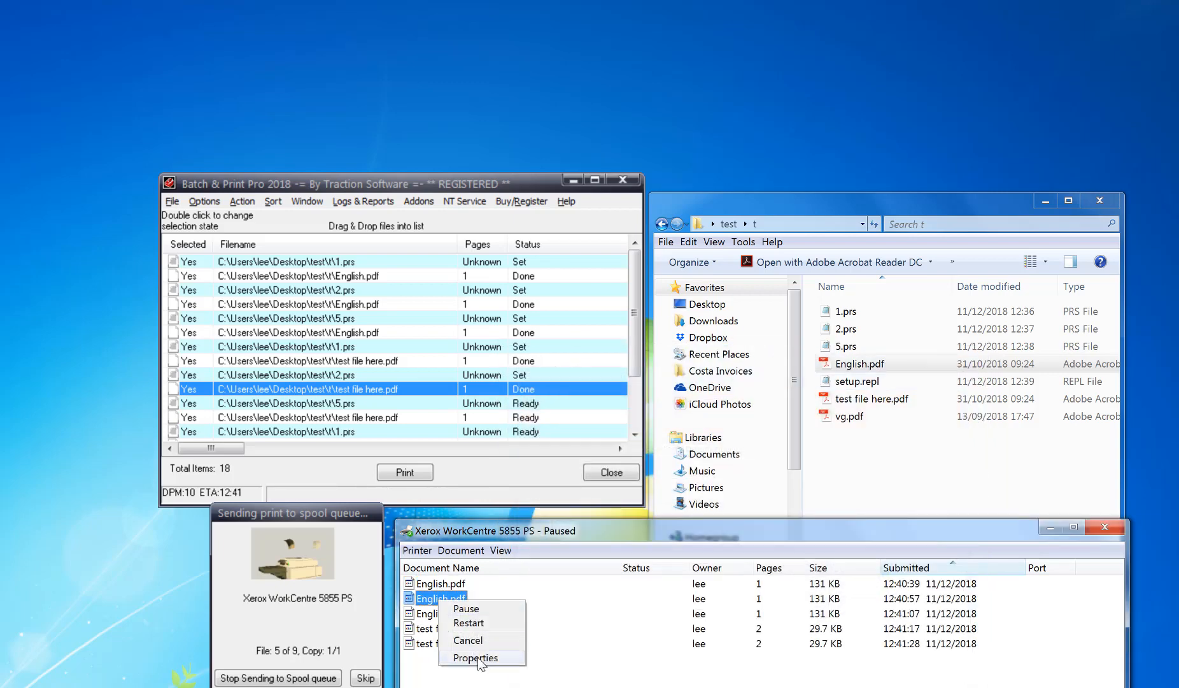
left_click(476, 658)
left_click(580, 439)
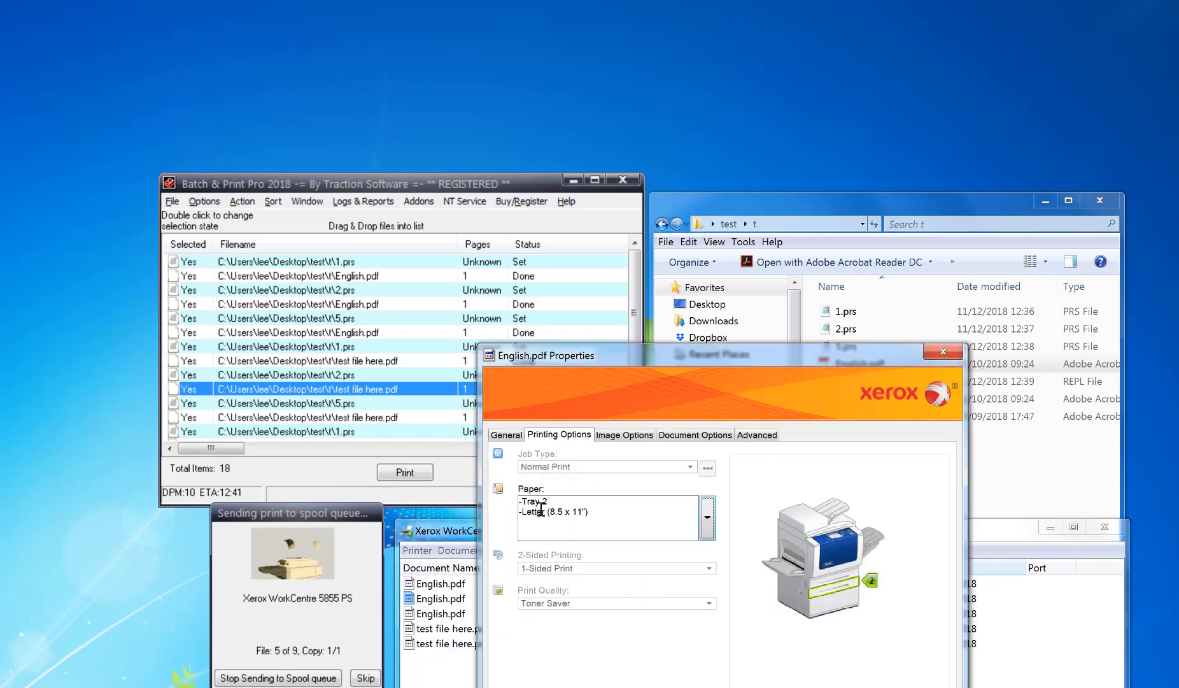
key("Escape")
right_click(444, 614)
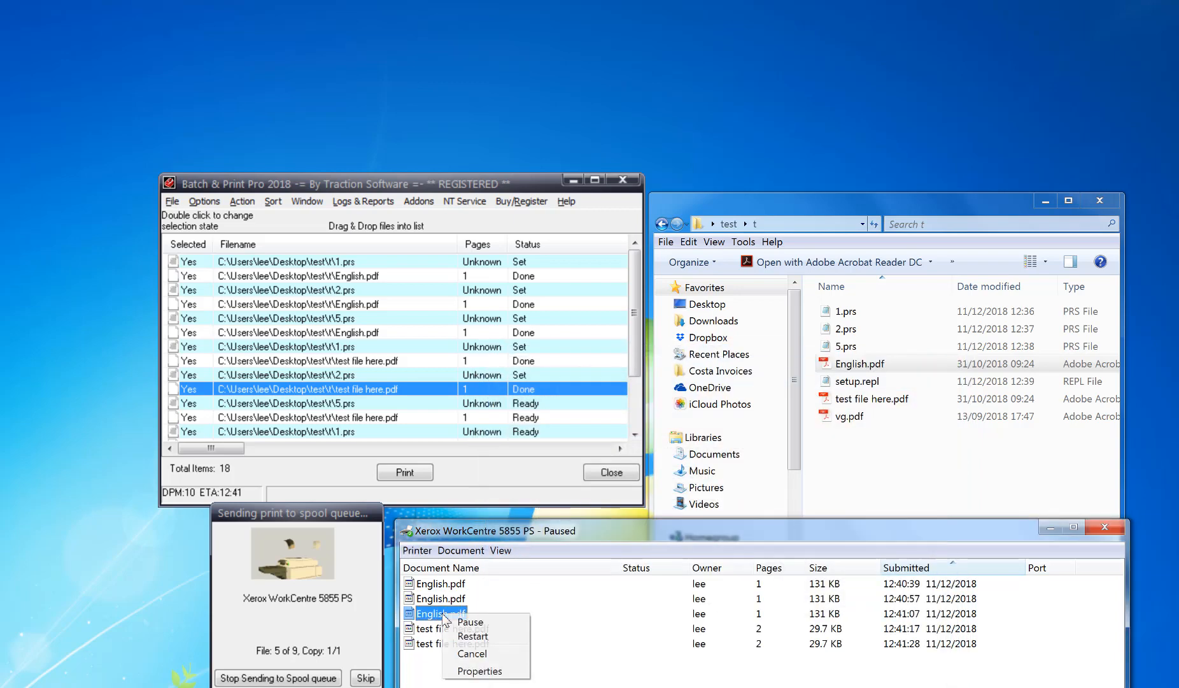
left_click(479, 670)
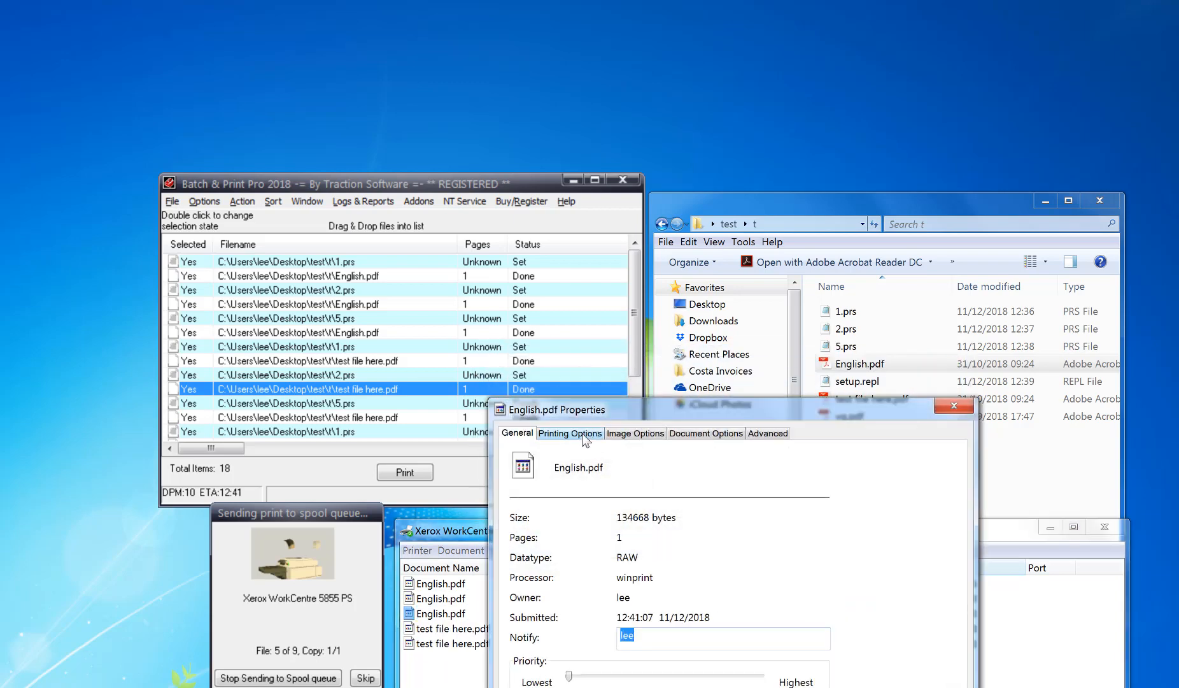
left_click(584, 438)
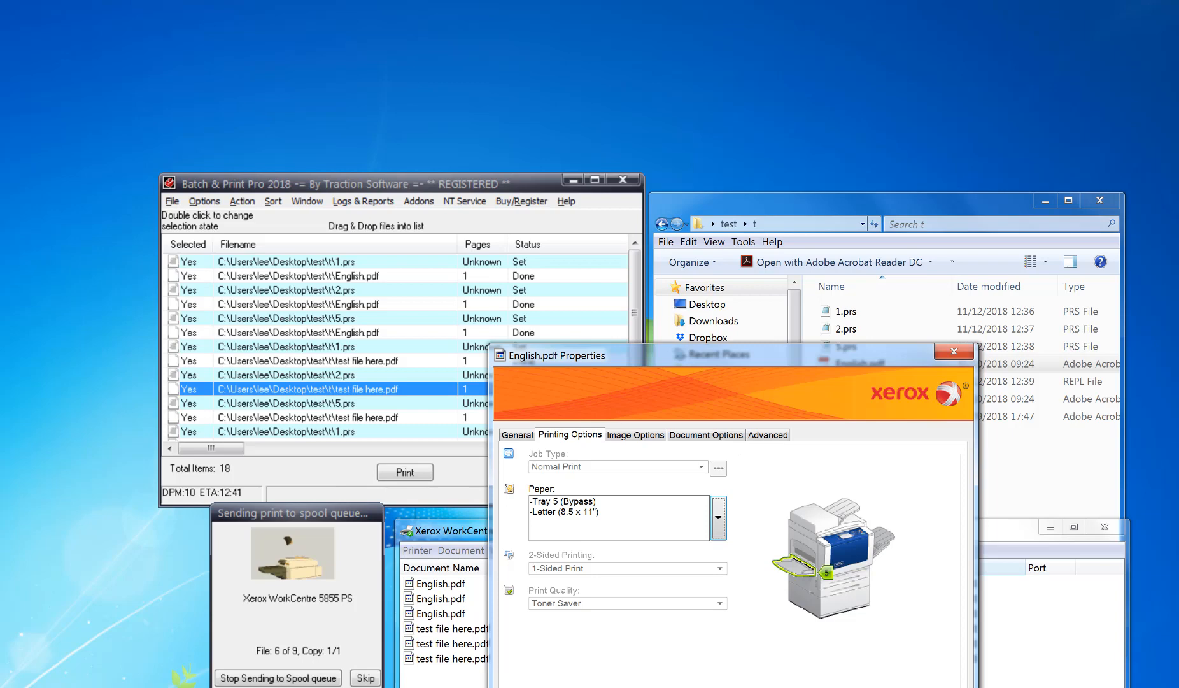
key("Escape")
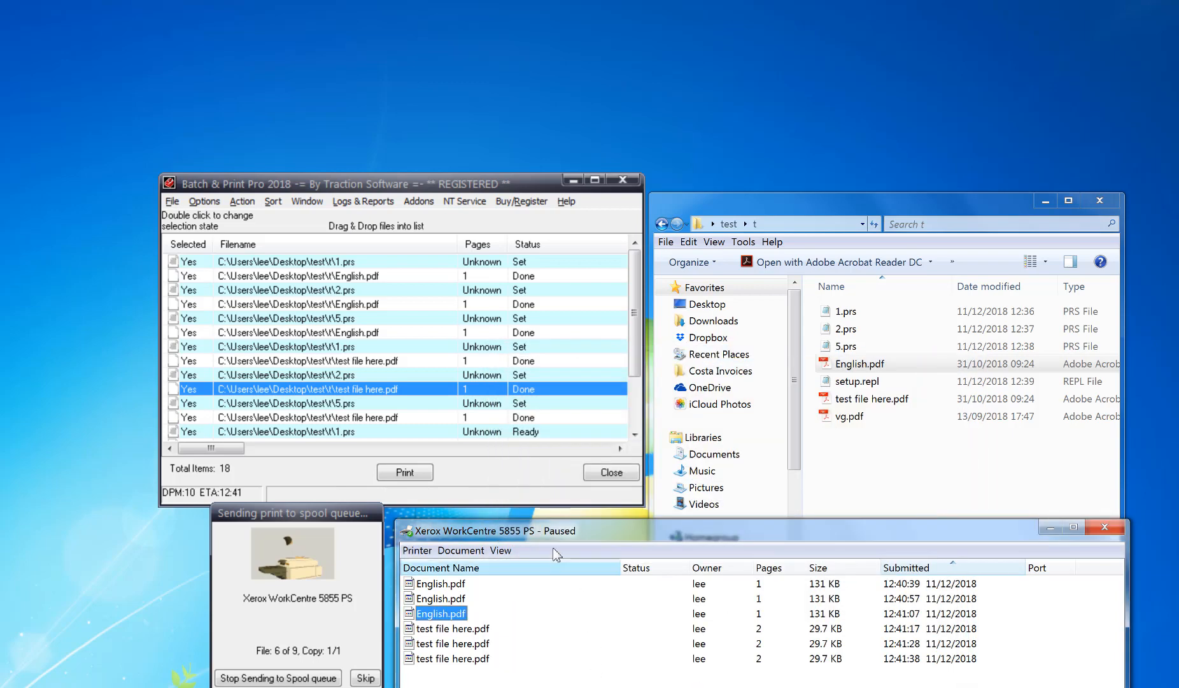
- Check the paper tray in the printing options of the first queued test file here.pdf job
left_click_drag(562, 524, 574, 398)
left_click(493, 503)
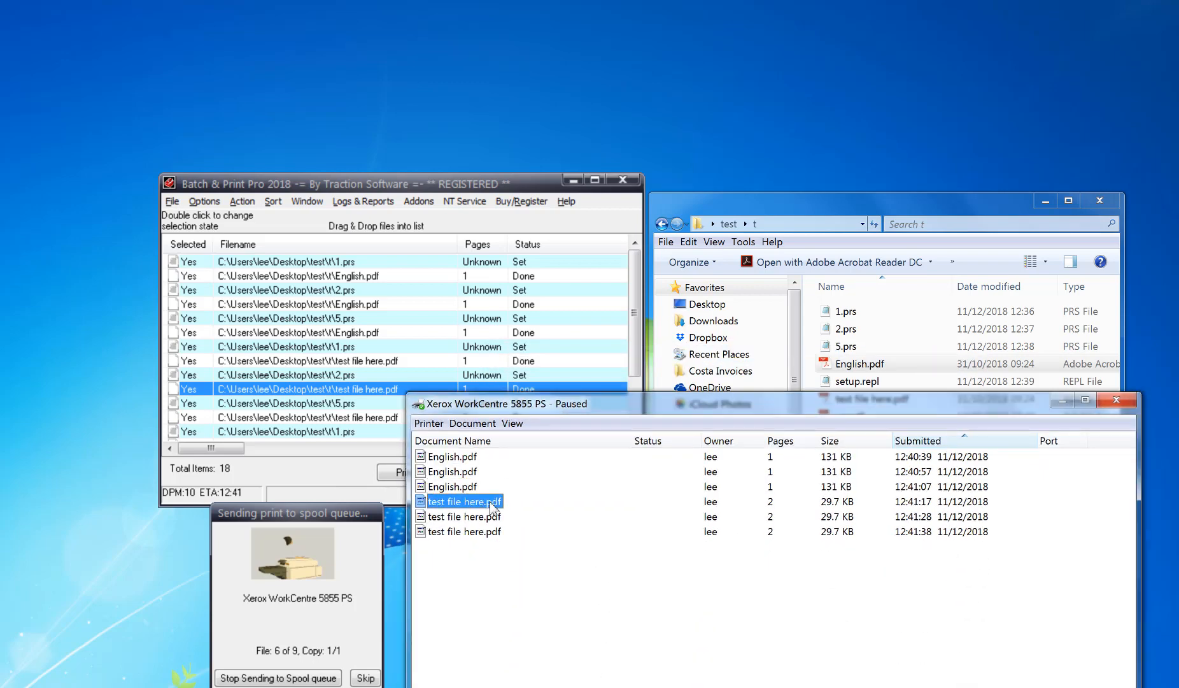
left_click_drag(829, 396, 755, 486)
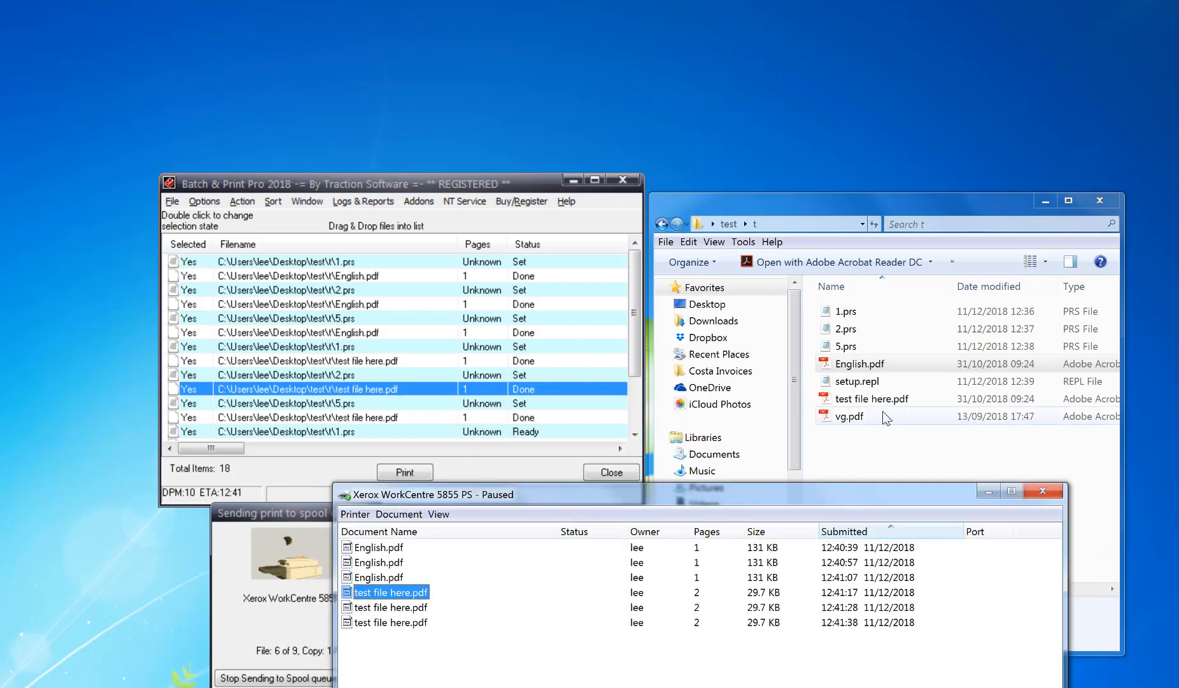
right_click(418, 598)
left_click(474, 646)
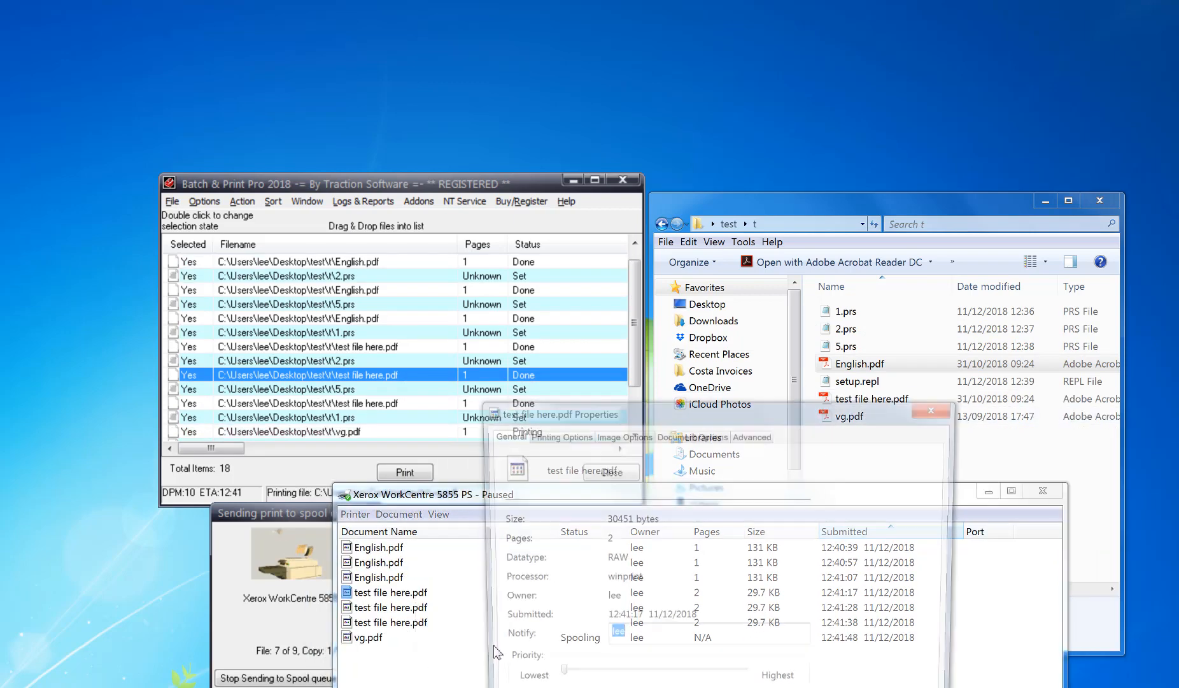
left_click(555, 433)
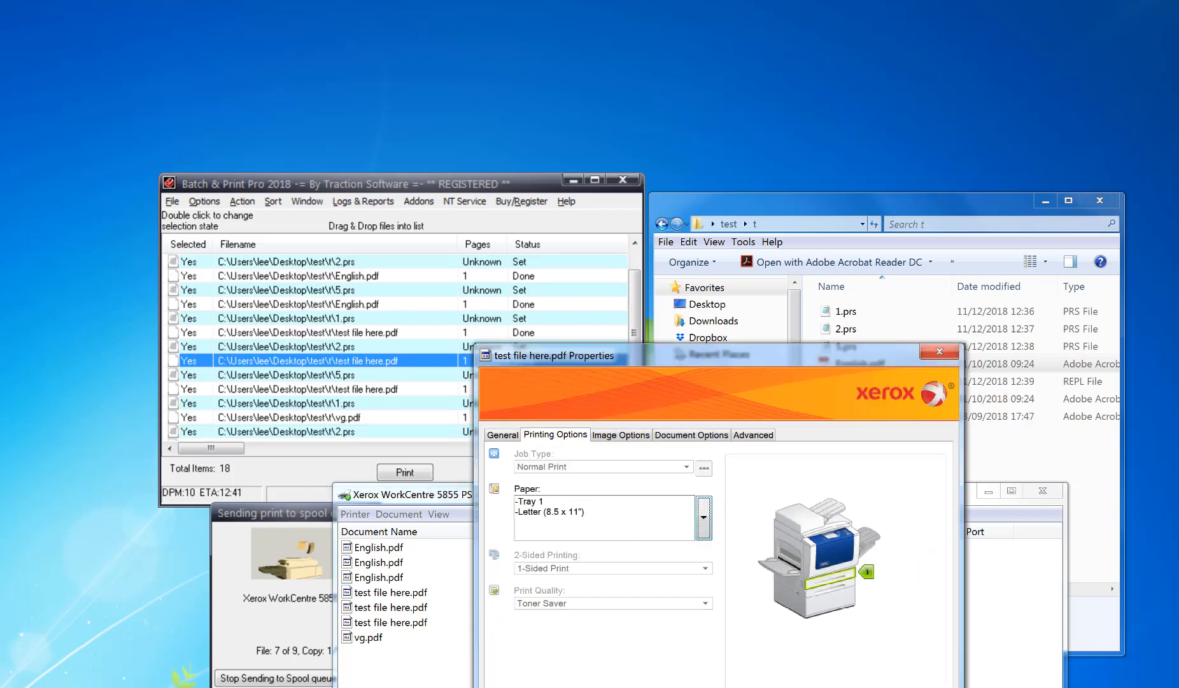
key("Escape")
- Check the paper tray in the printing options of the second and third test file here.pdf jobs
right_click(401, 610)
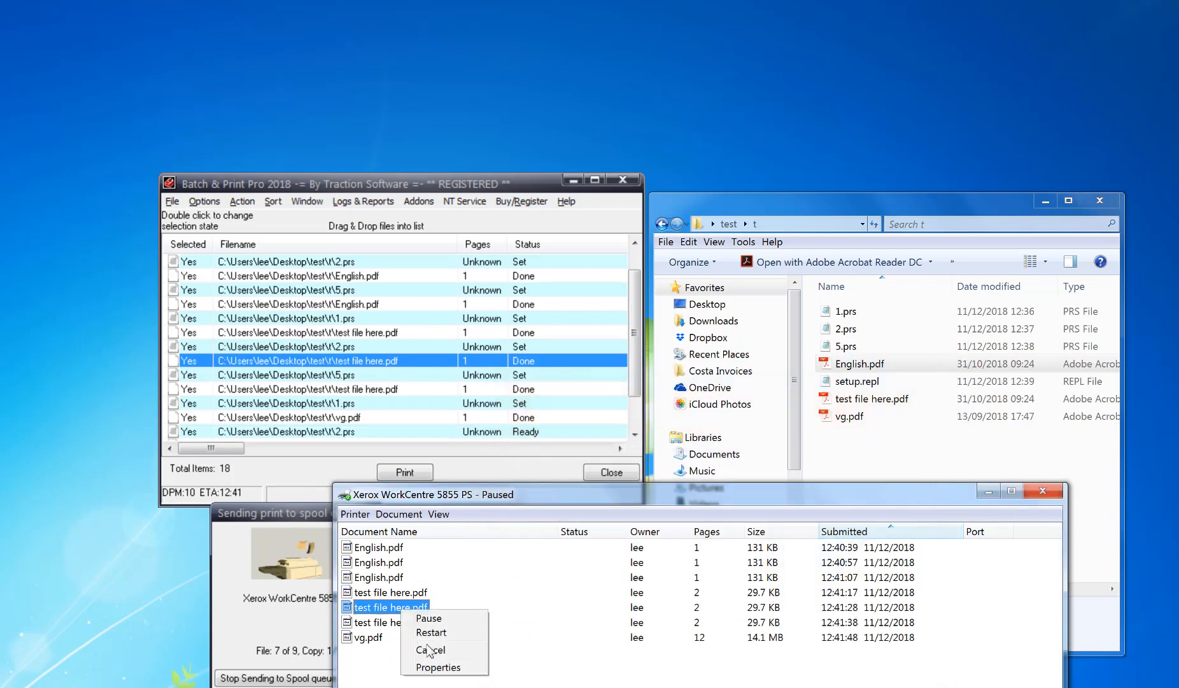
left_click(455, 668)
left_click(552, 436)
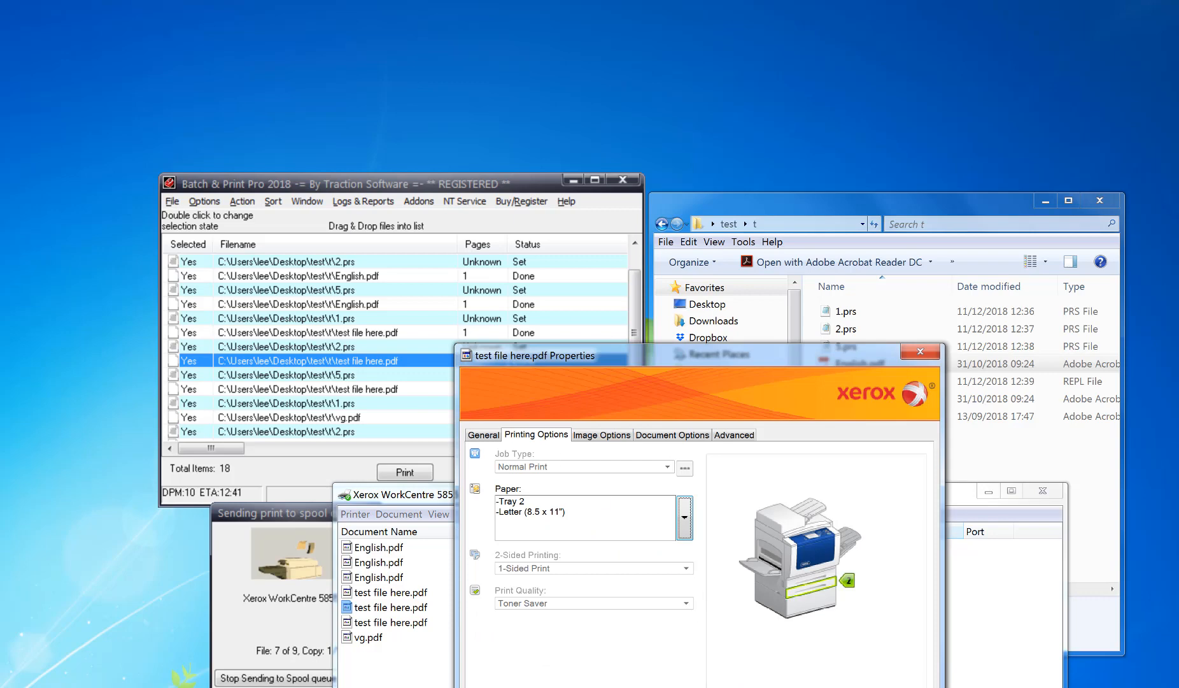
key("Escape")
right_click(408, 621)
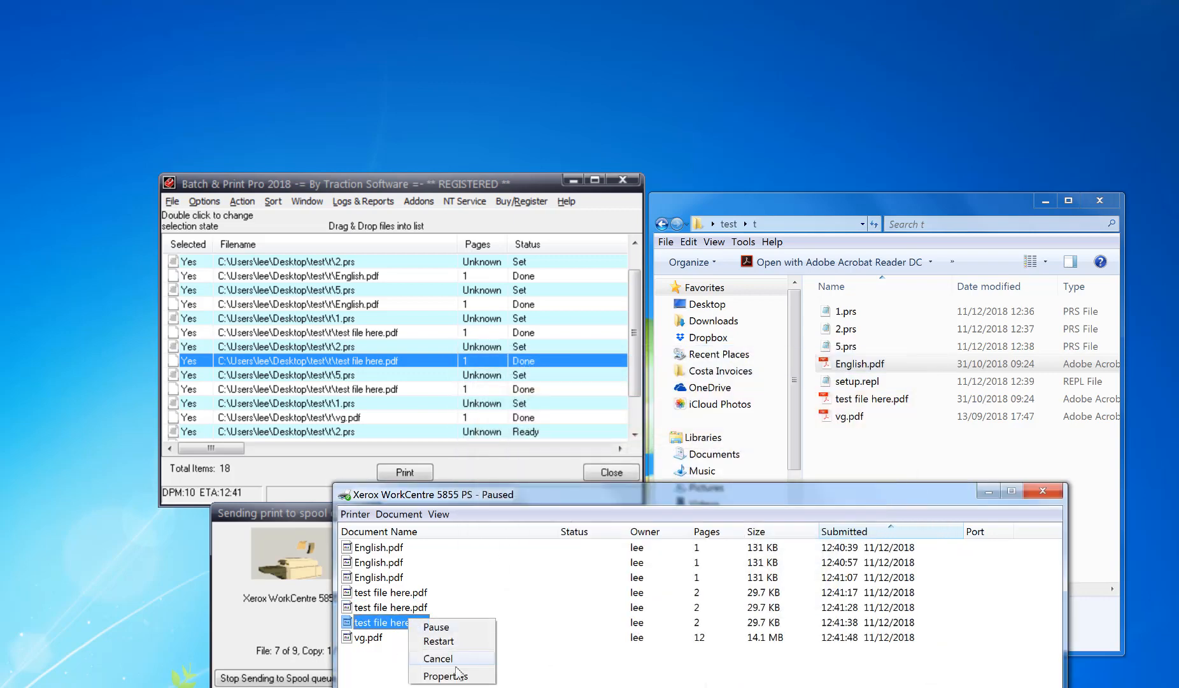
left_click(468, 676)
left_click(546, 434)
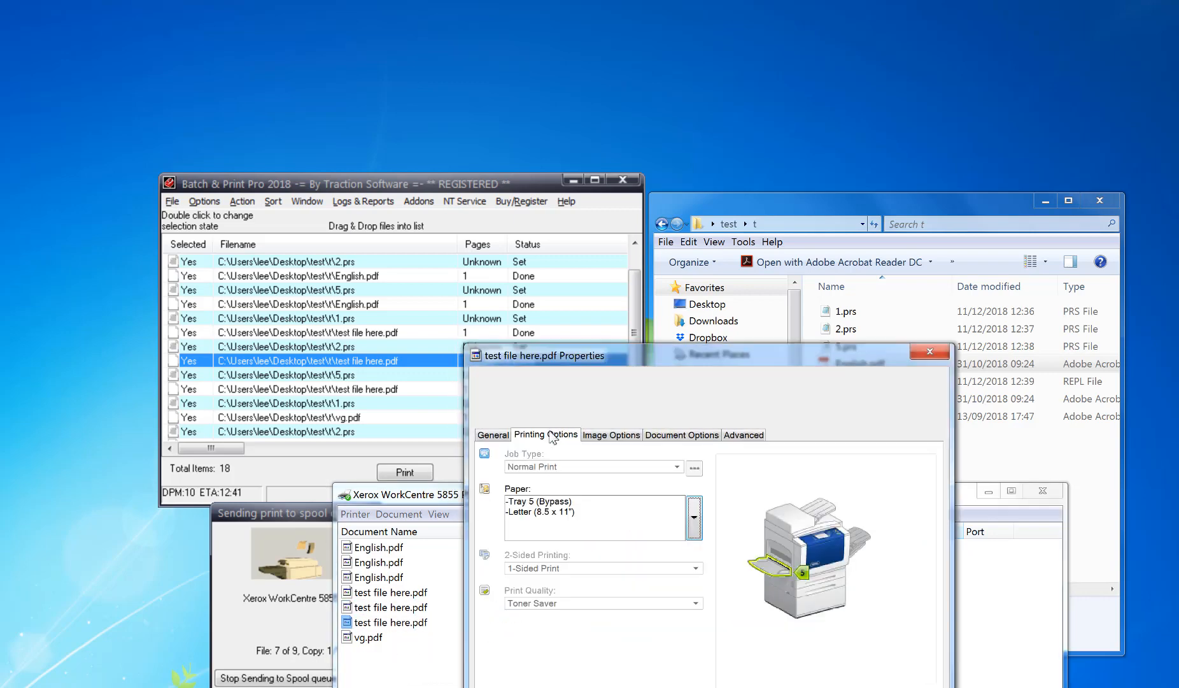
key("Escape")
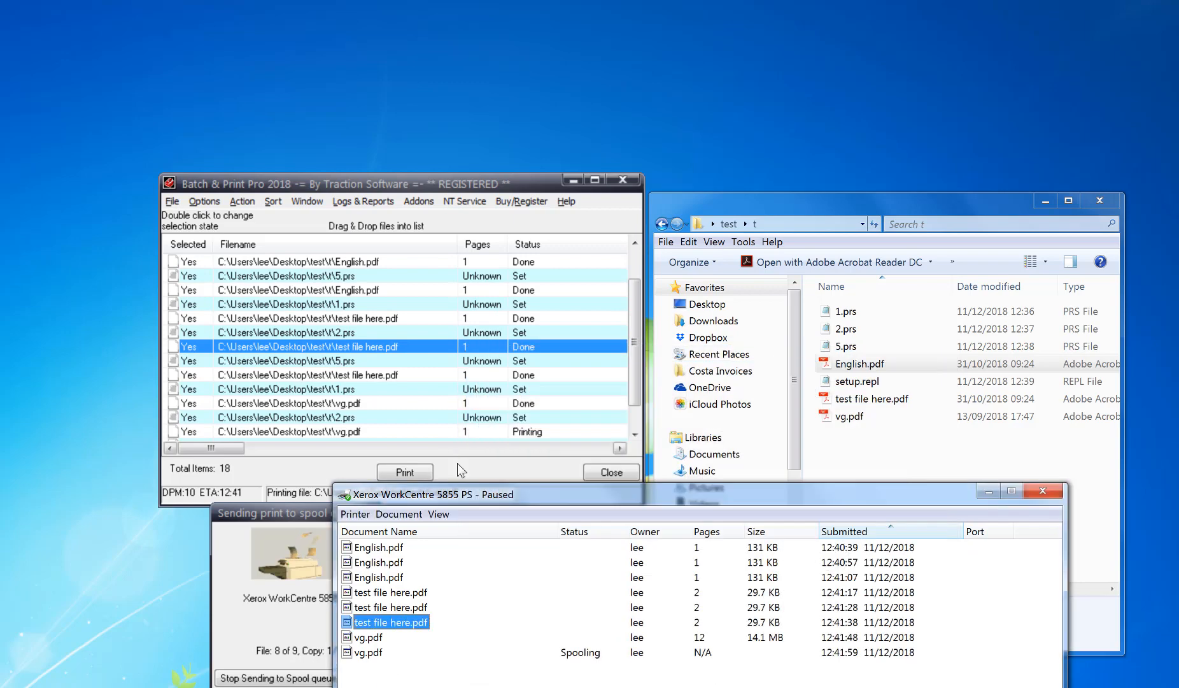
left_click_drag(464, 492, 481, 434)
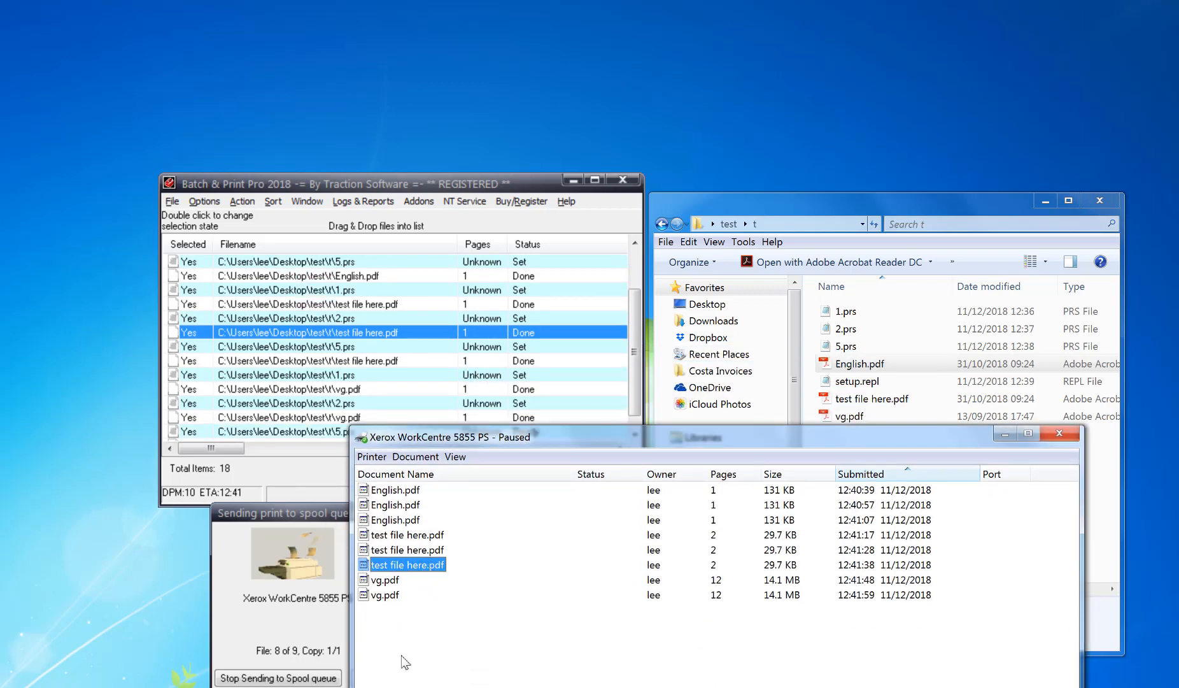